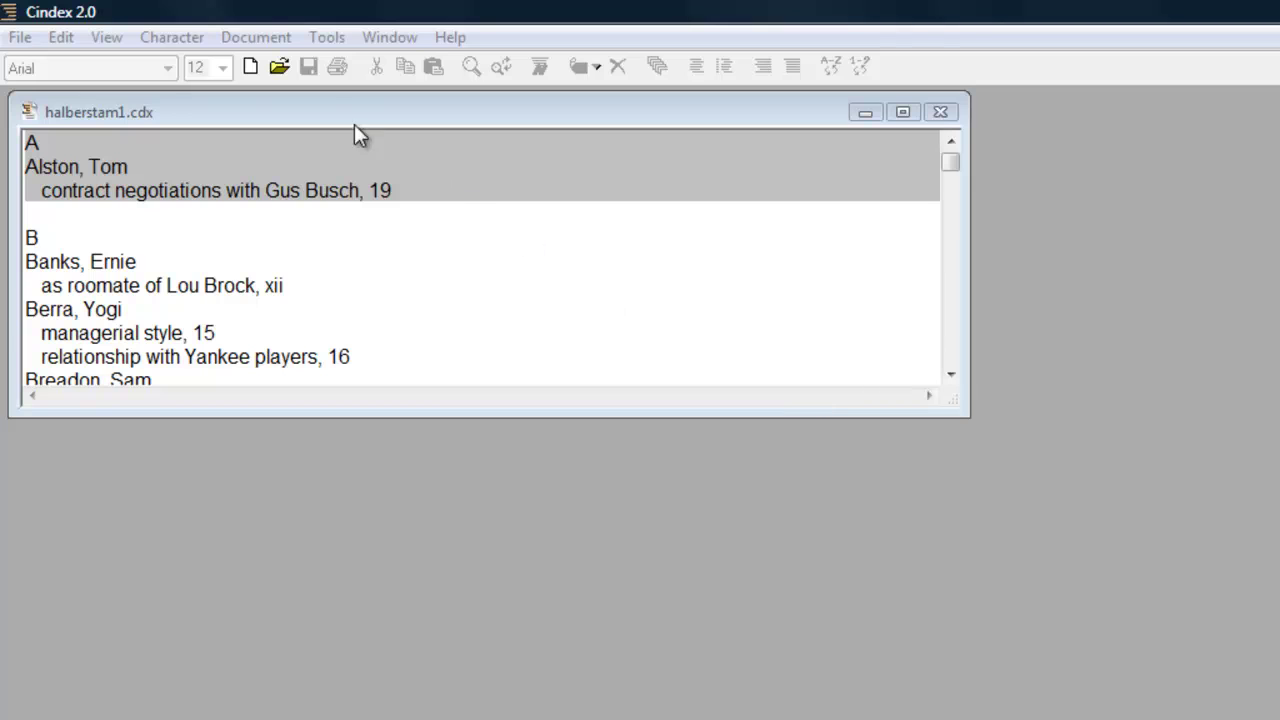
Step: Complete the new "Rickey, Branch" record for "managerial style" with page 32 and save it
click(63, 38)
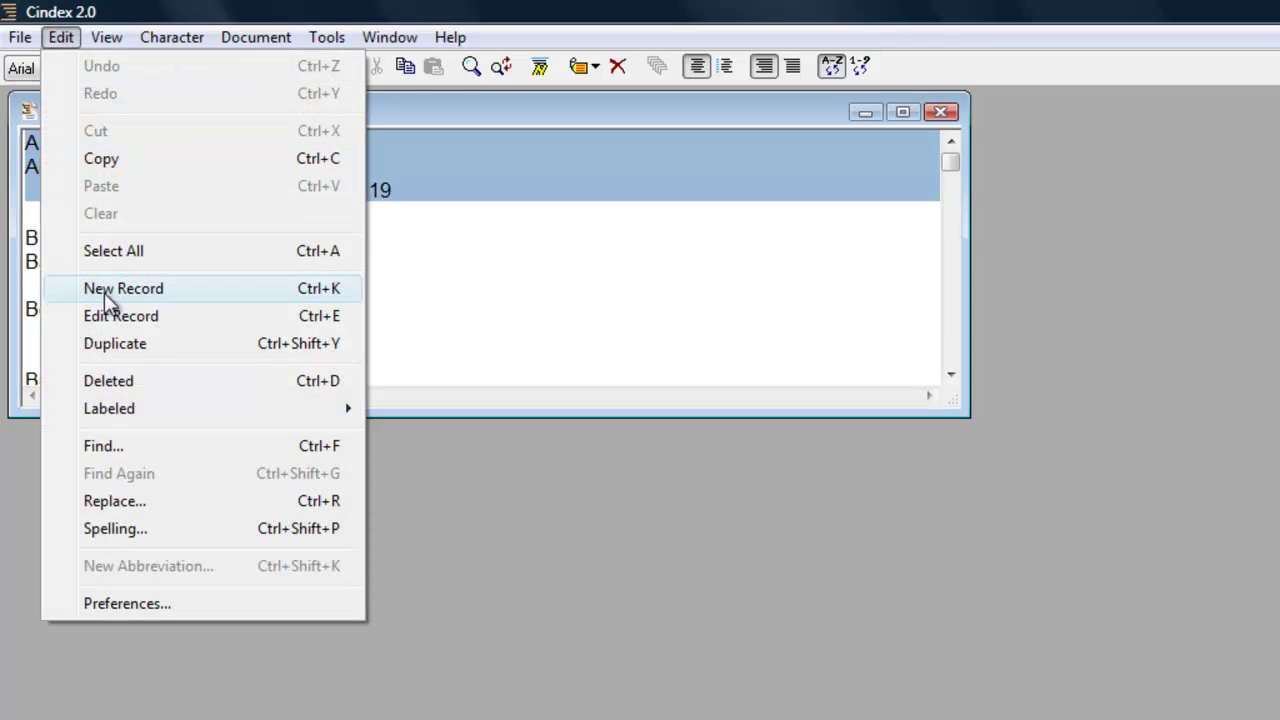
click(109, 315)
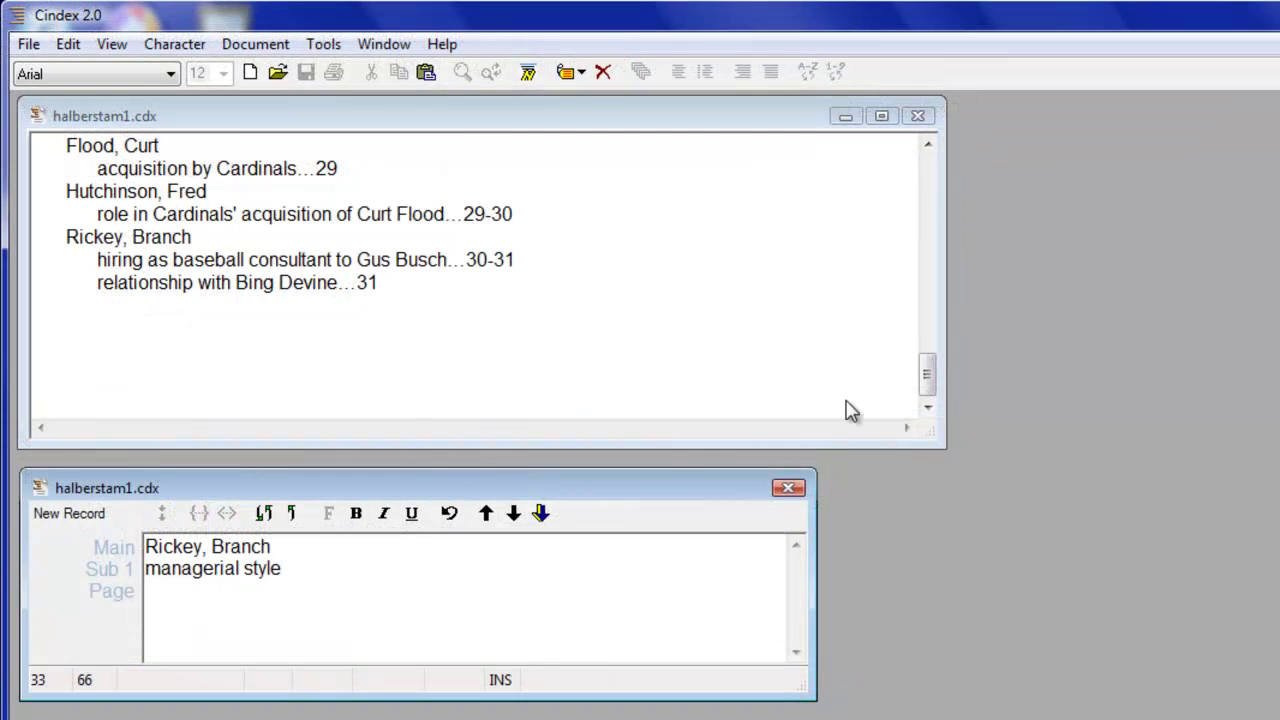
key(Tab)
text(32)
key(ctrl+Return)
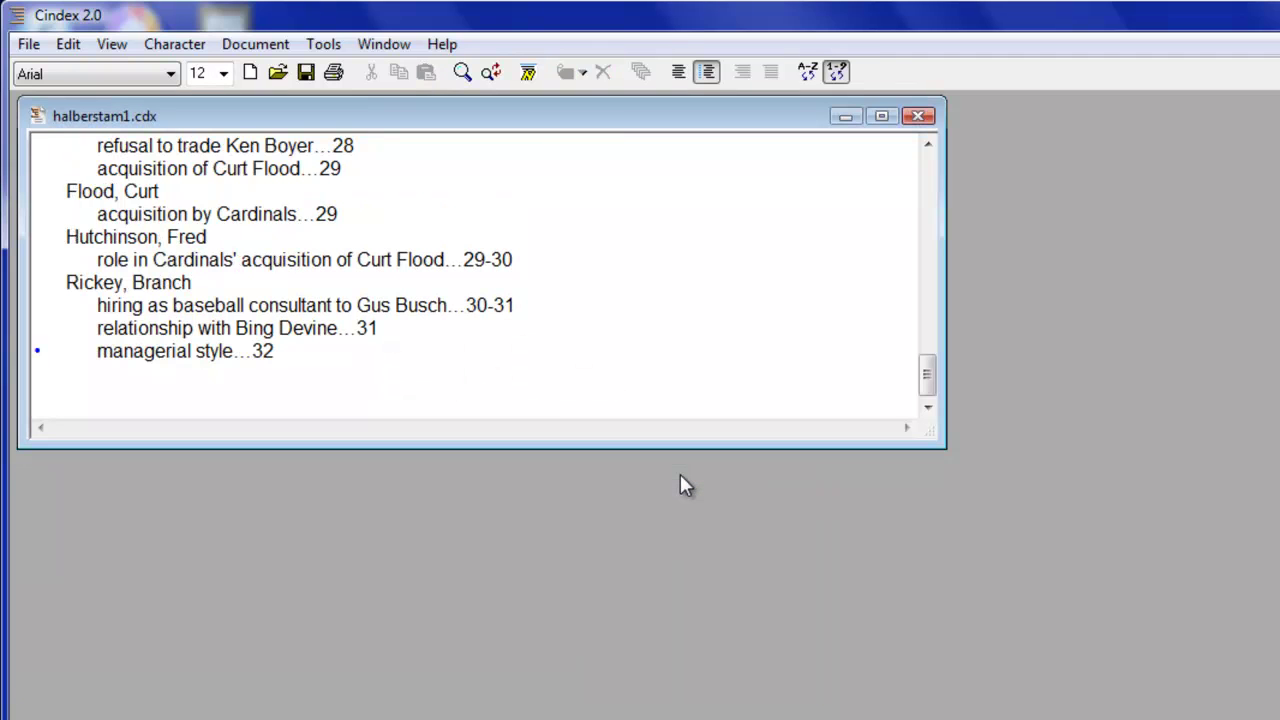
Step: Add a new record with main heading "Rickey, Branch", subheading "sartorial style" and page 33, and save it
click(527, 73)
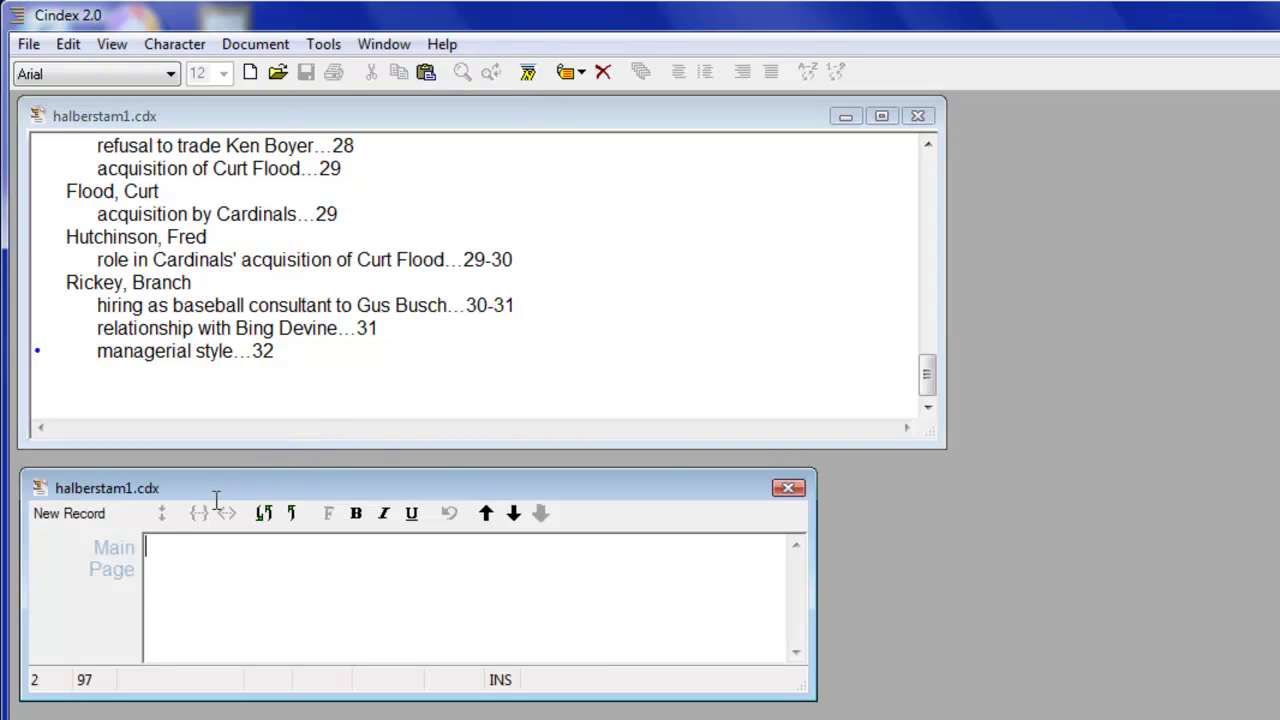
right_click(166, 558)
click(274, 220)
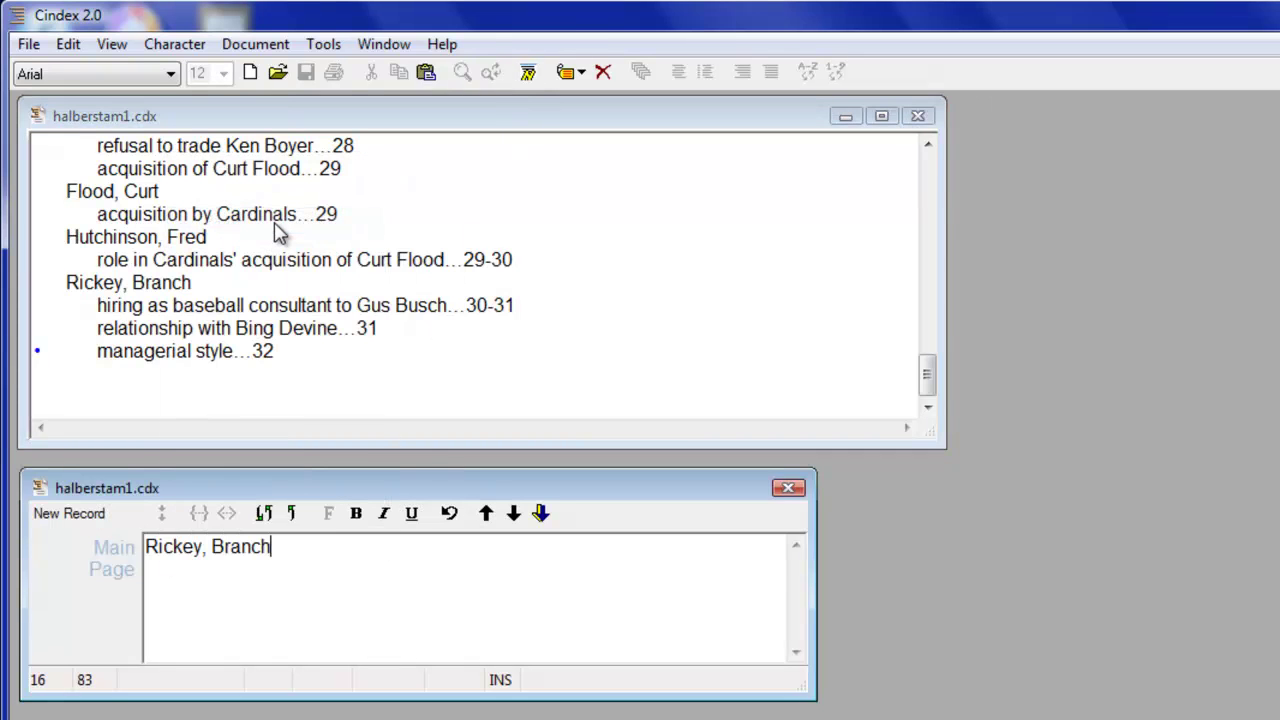
key(Return)
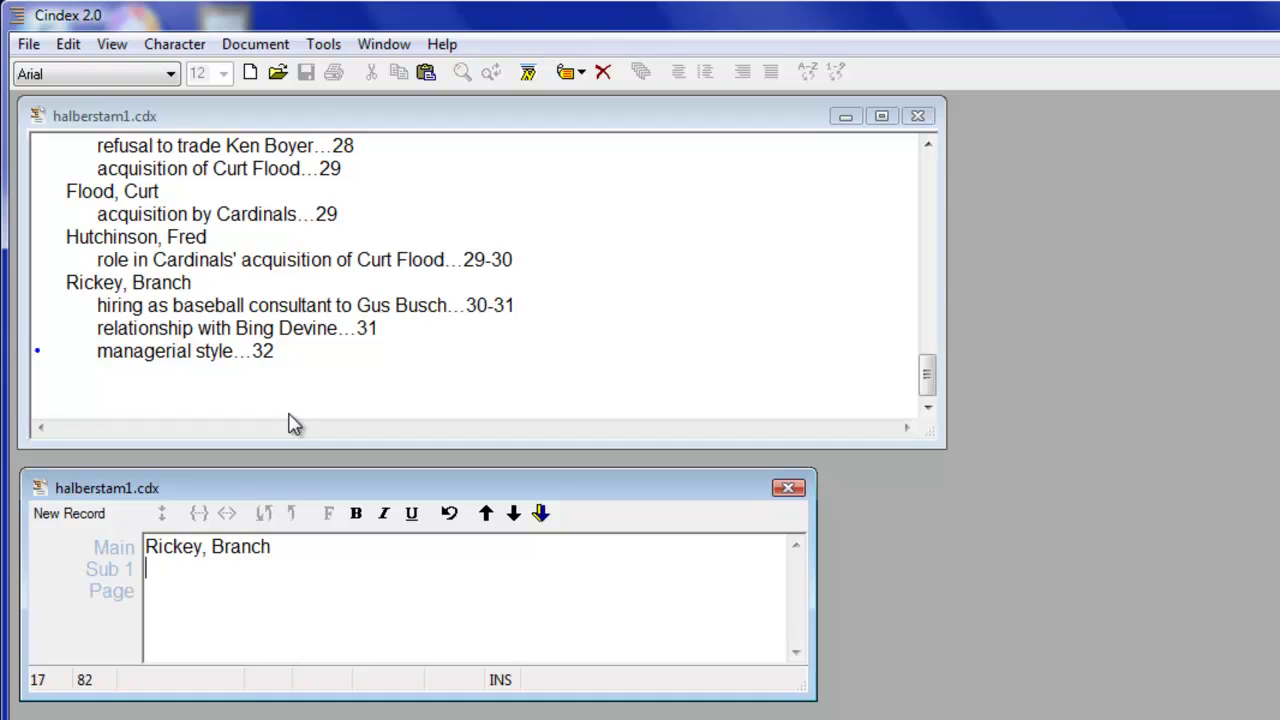
text(sartor)
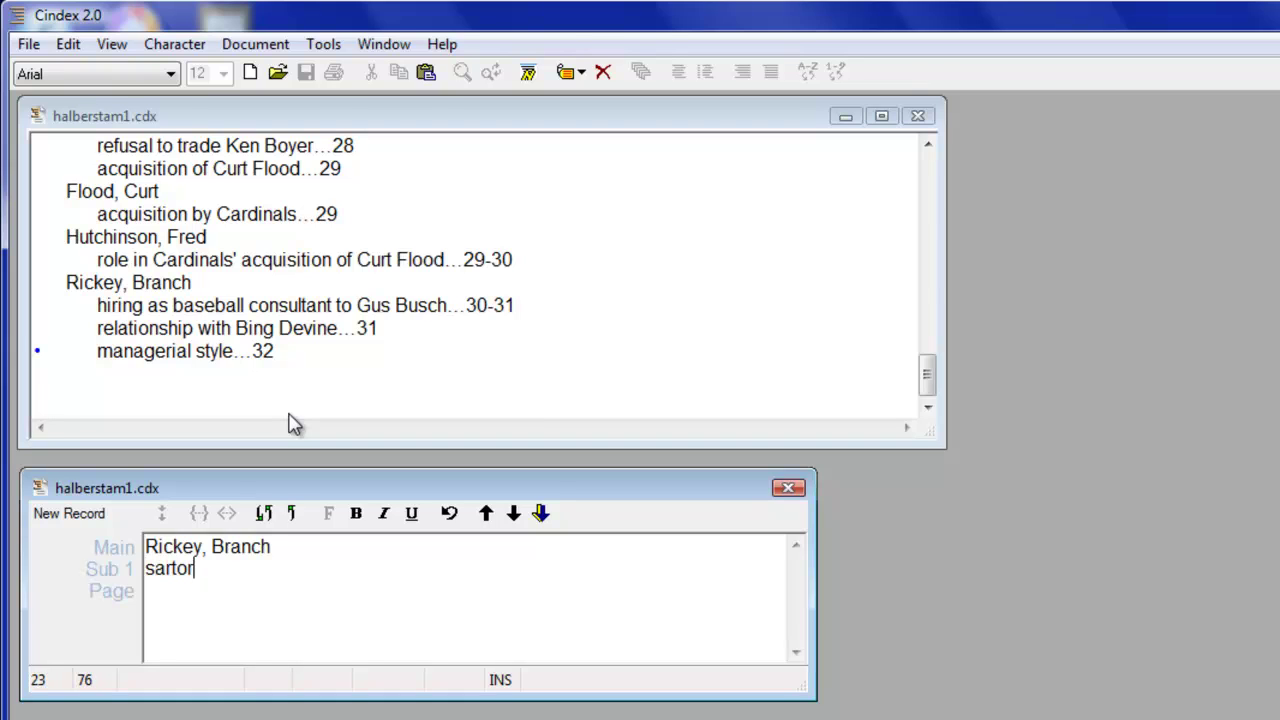
text(ial style)
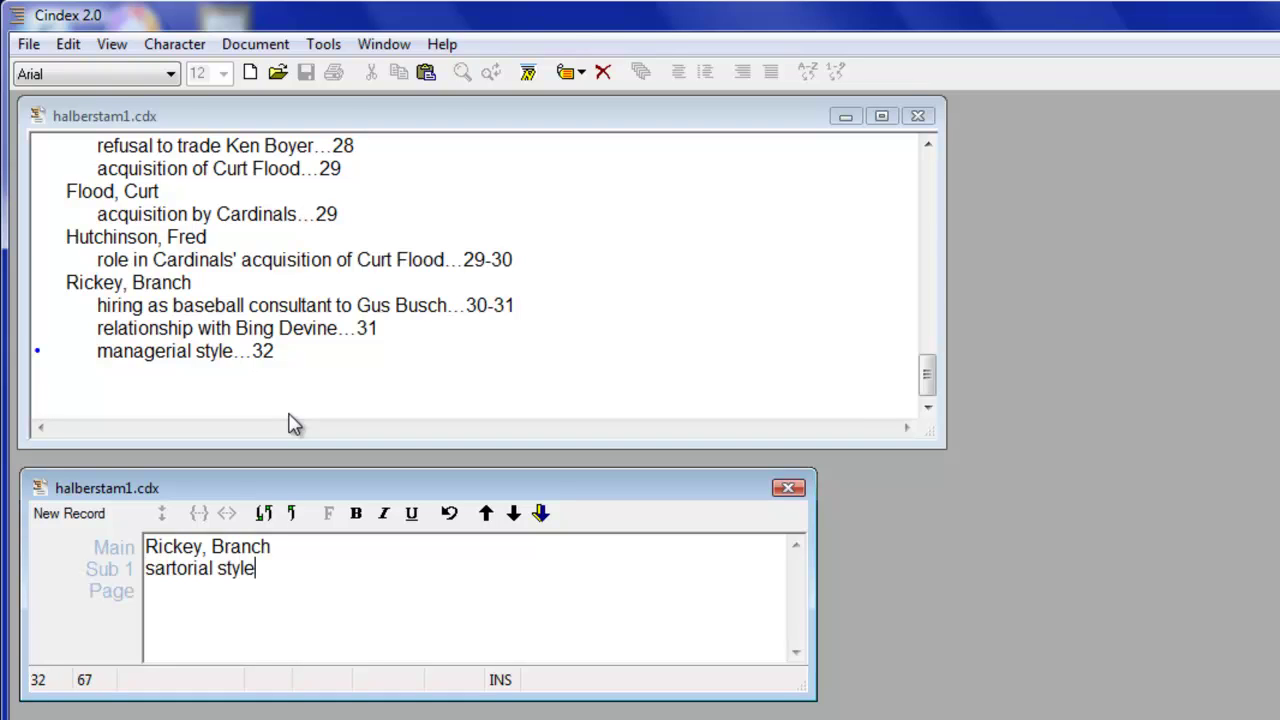
key(Tab)
text(33)
key(Page_Down)
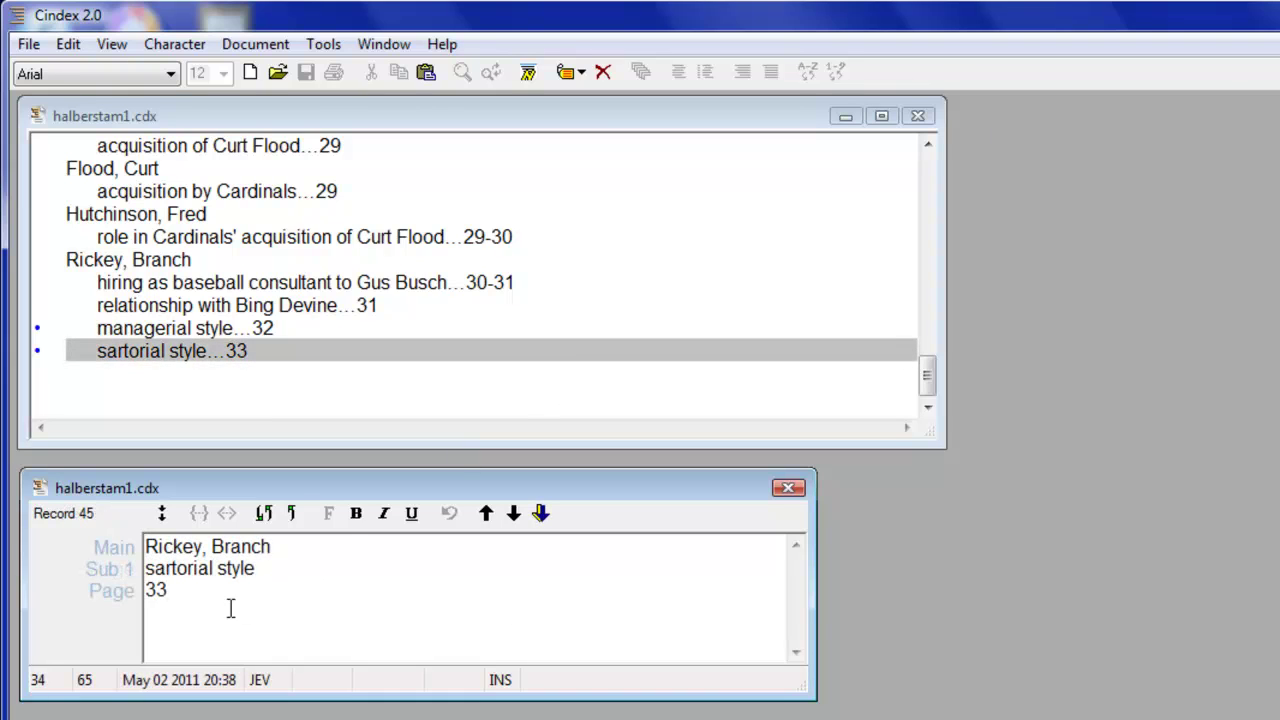
Step: Change "sartorial" to "rhetorical" in the record's subheading and save it by moving to the previous record
drag(212, 568, 135, 572)
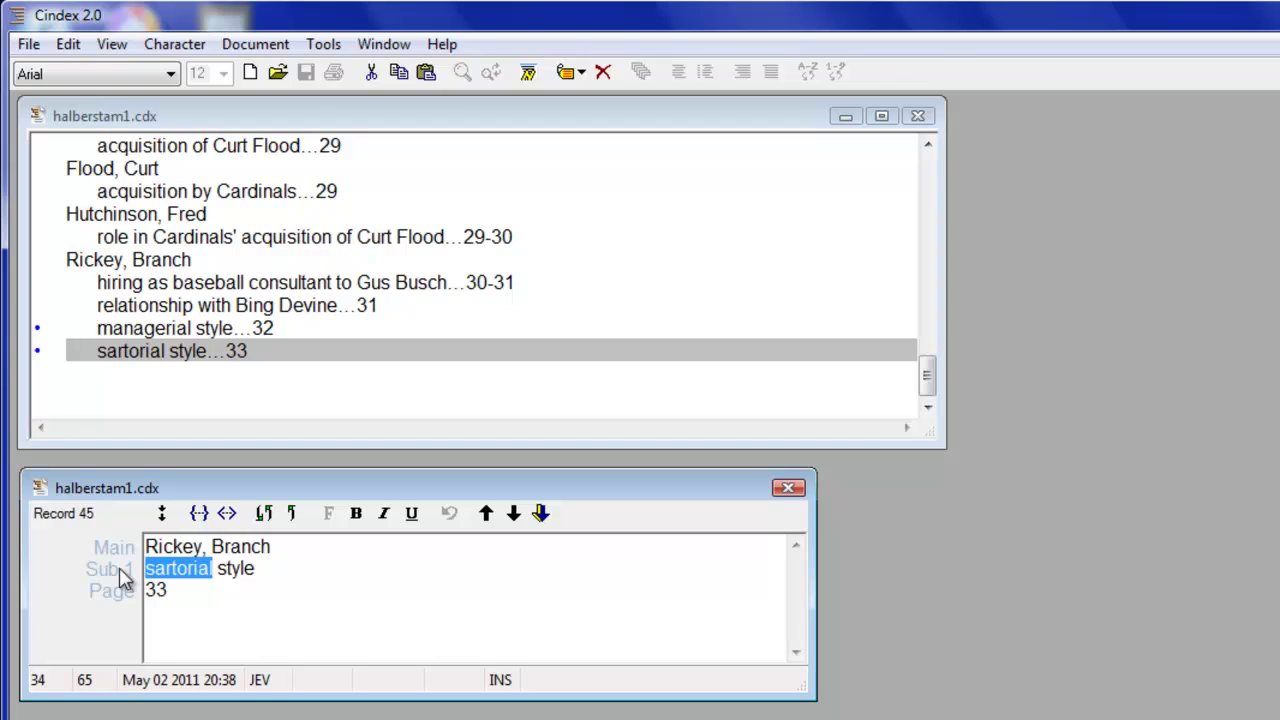
text(rhetori)
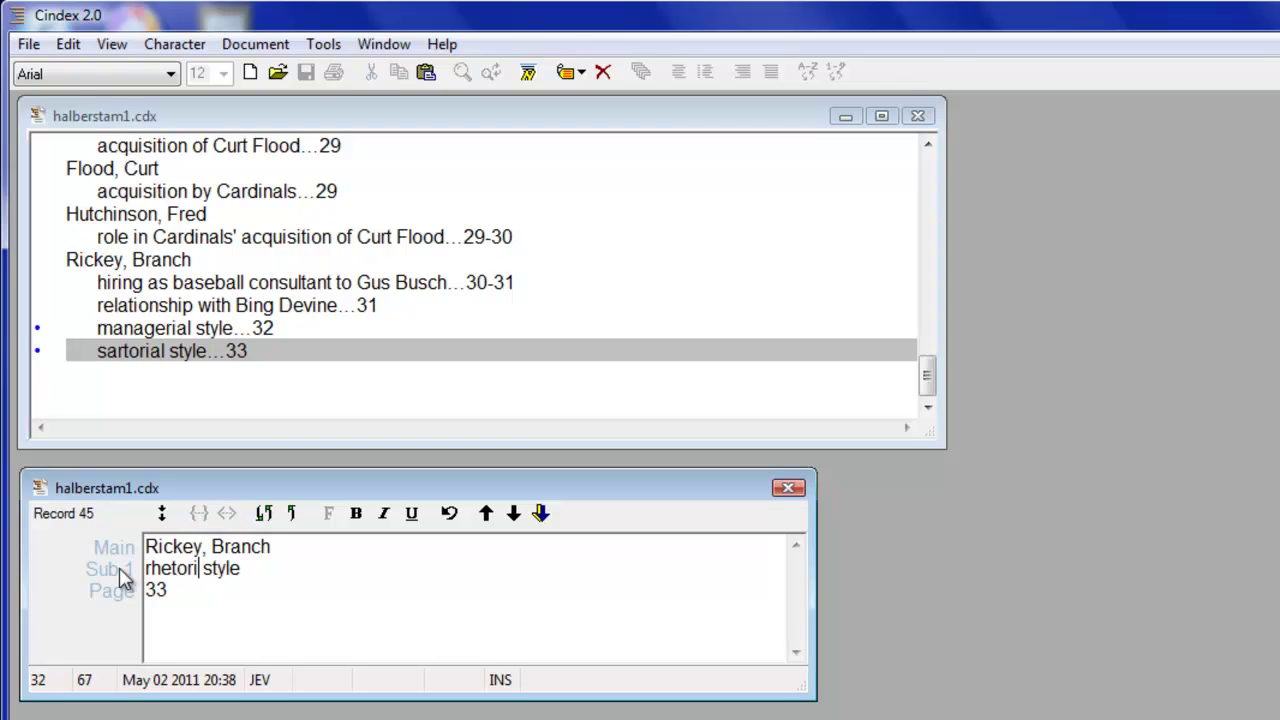
text(cal)
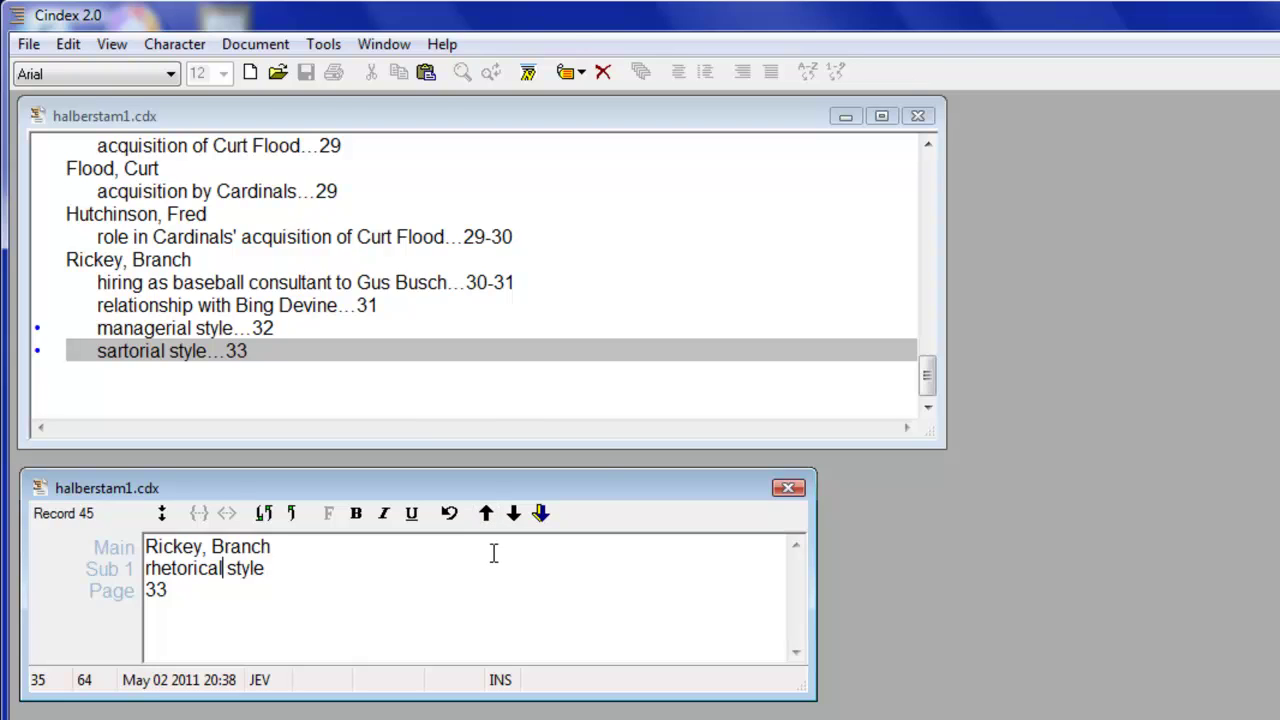
key(Page_Up)
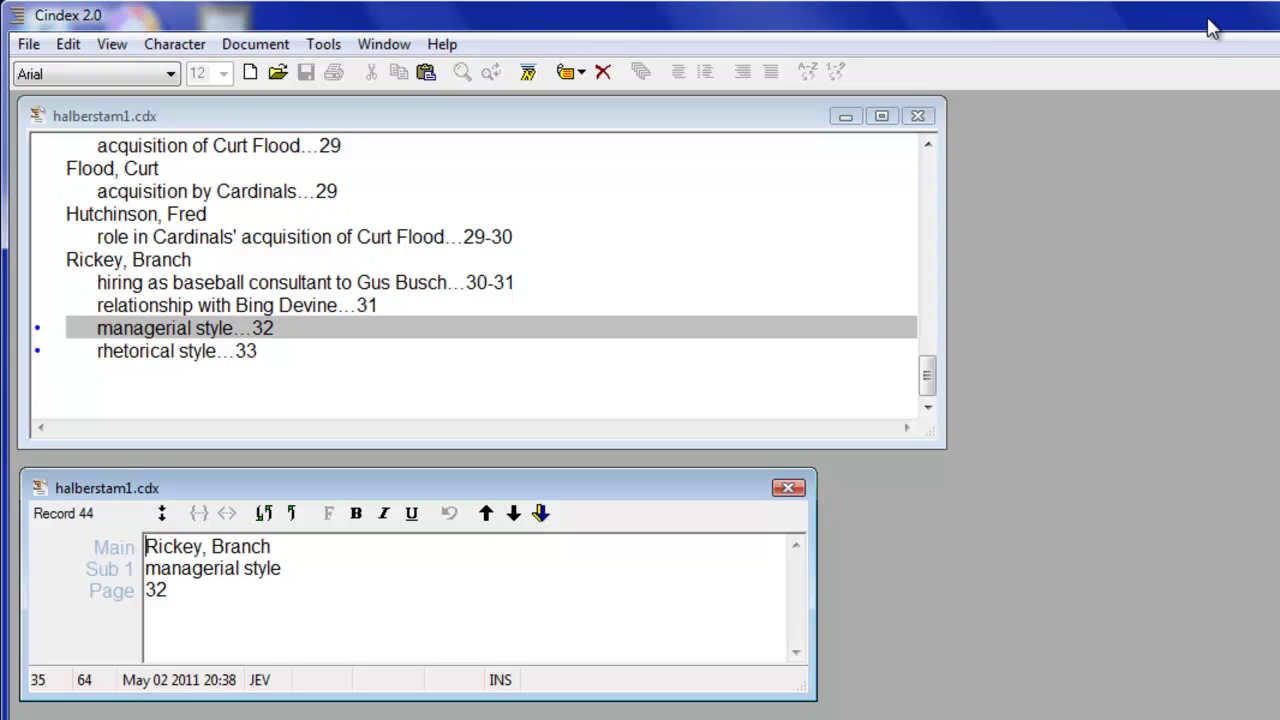
Step: Step back through the "Rickey, Branch" records to the baseball consultant entry, and forward again to the last one
click(487, 515)
click(487, 515)
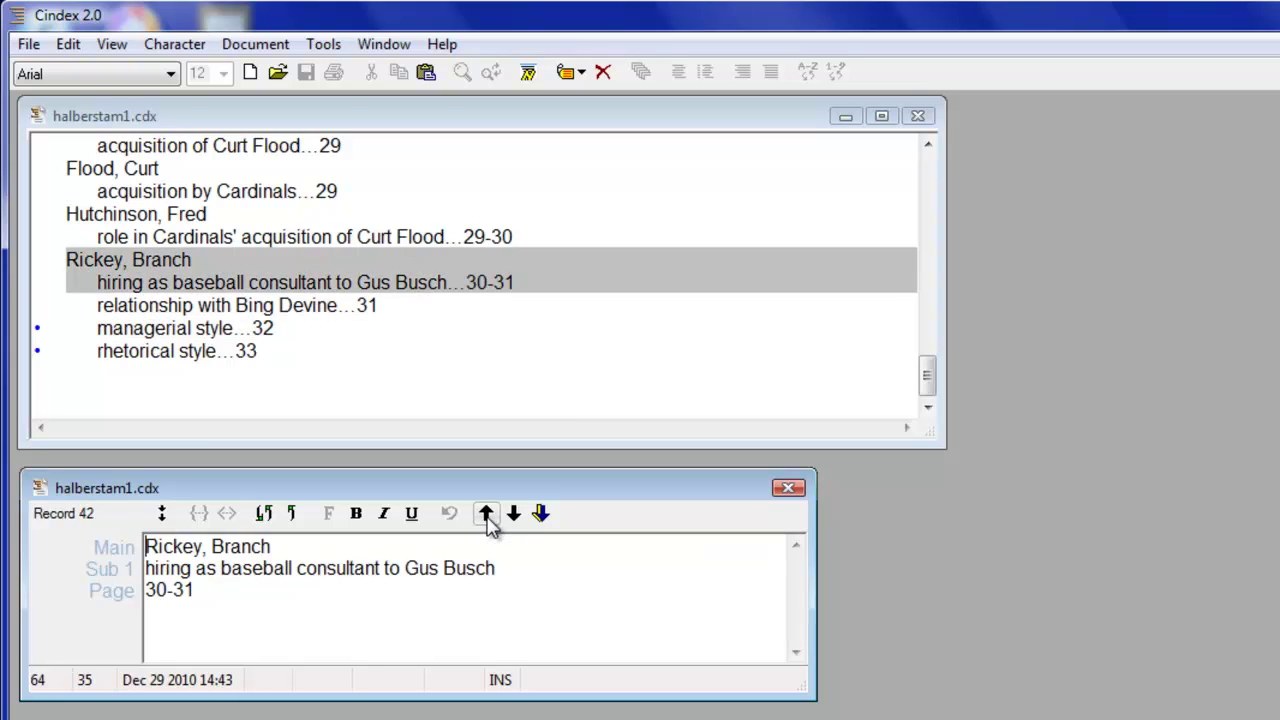
click(514, 515)
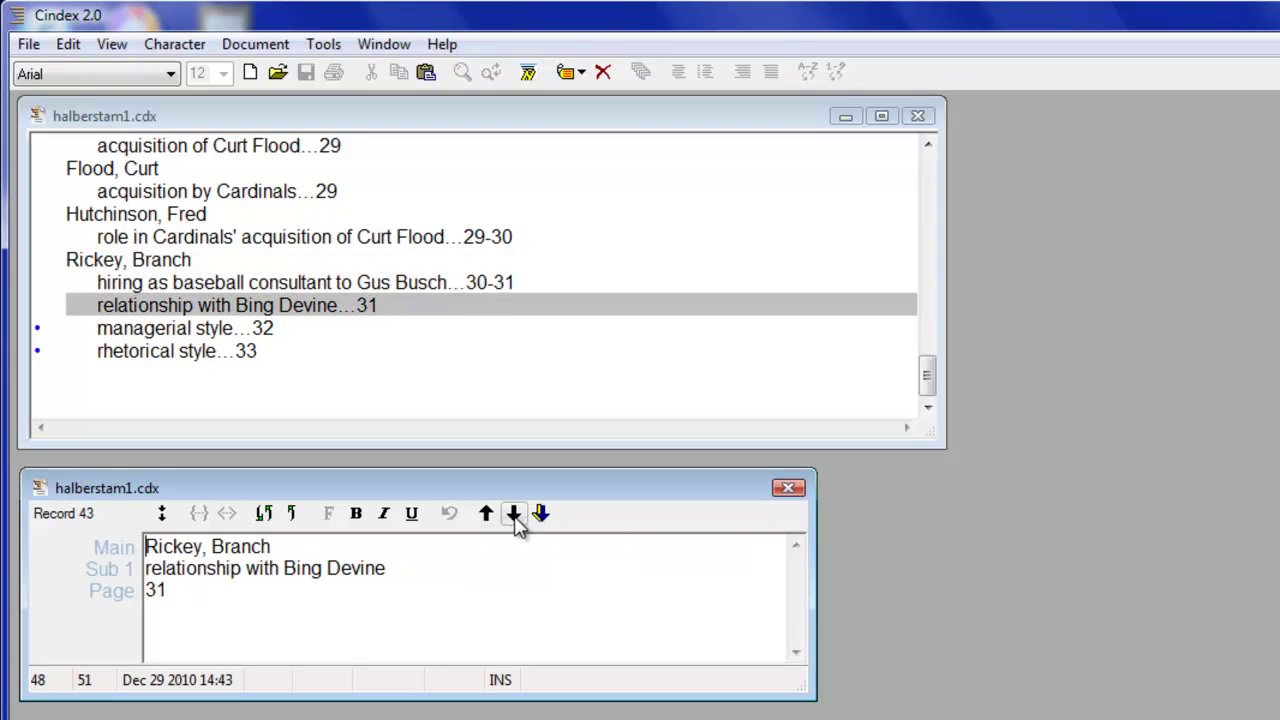
click(514, 515)
click(514, 515)
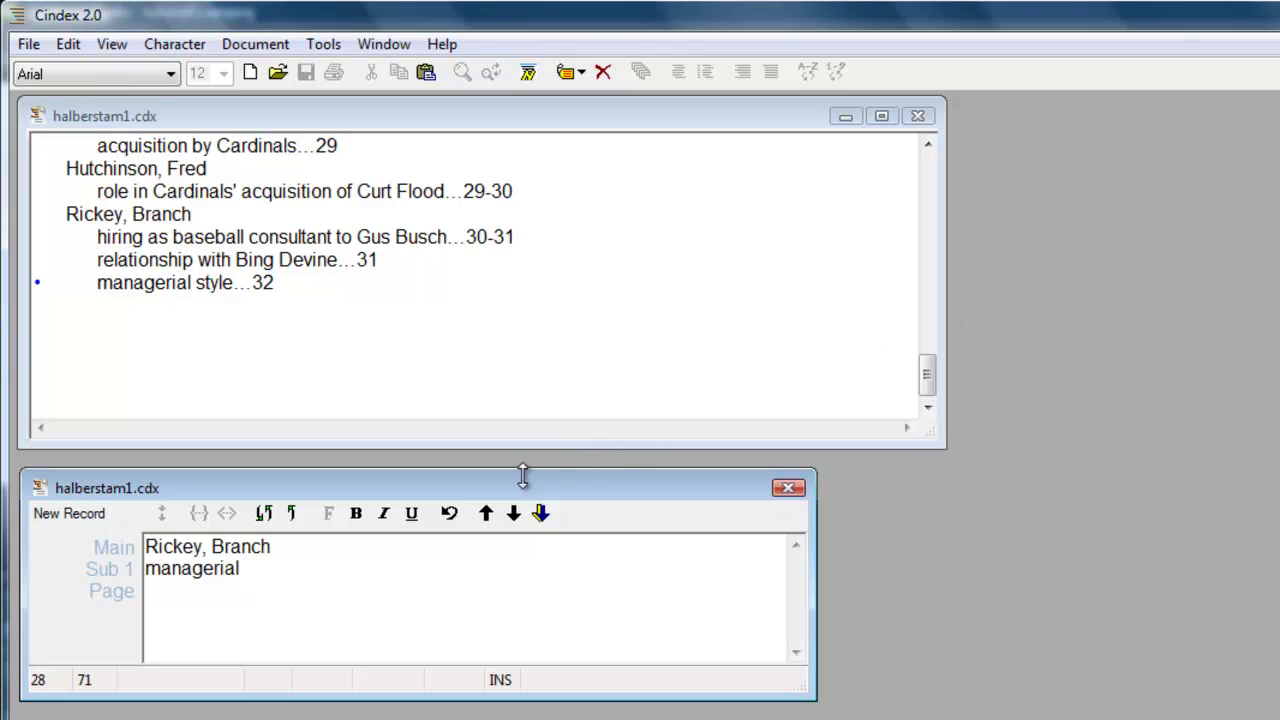
Step: Finish the new "Rickey, Branch" record with subheading "managerial style" and page 33, and save it while creating a copy
text(style)
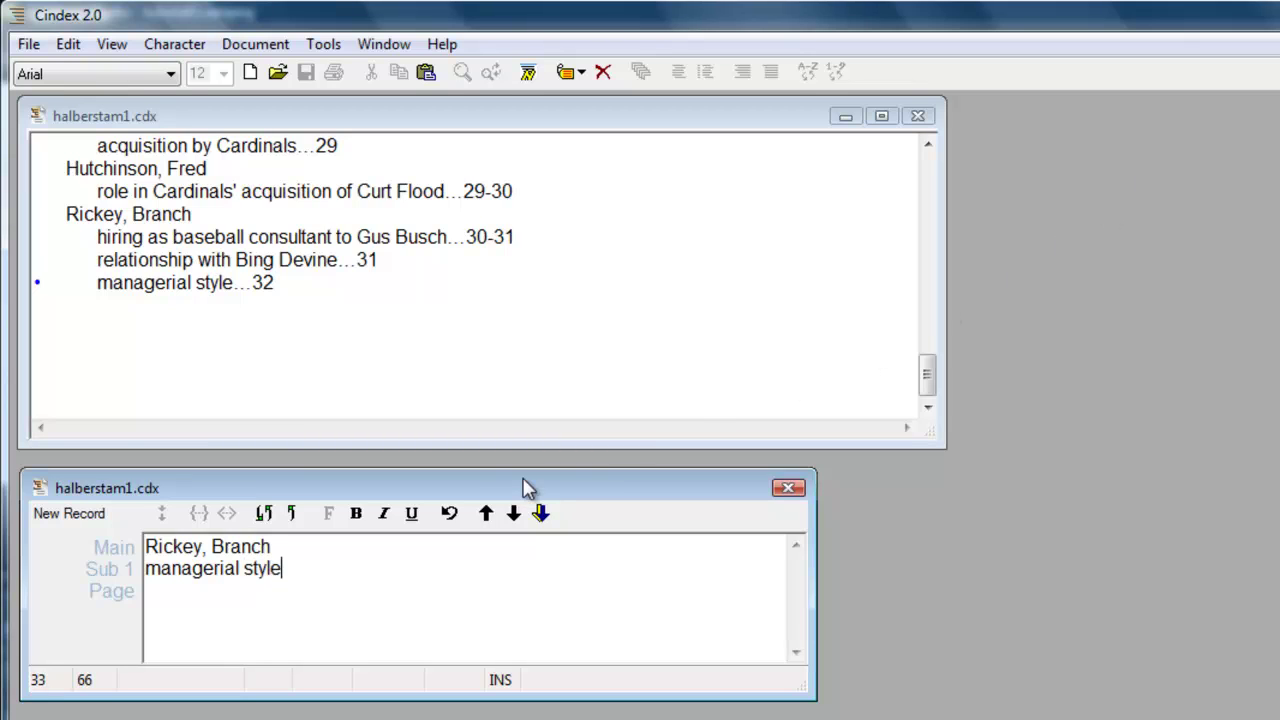
key(Return)
text(33)
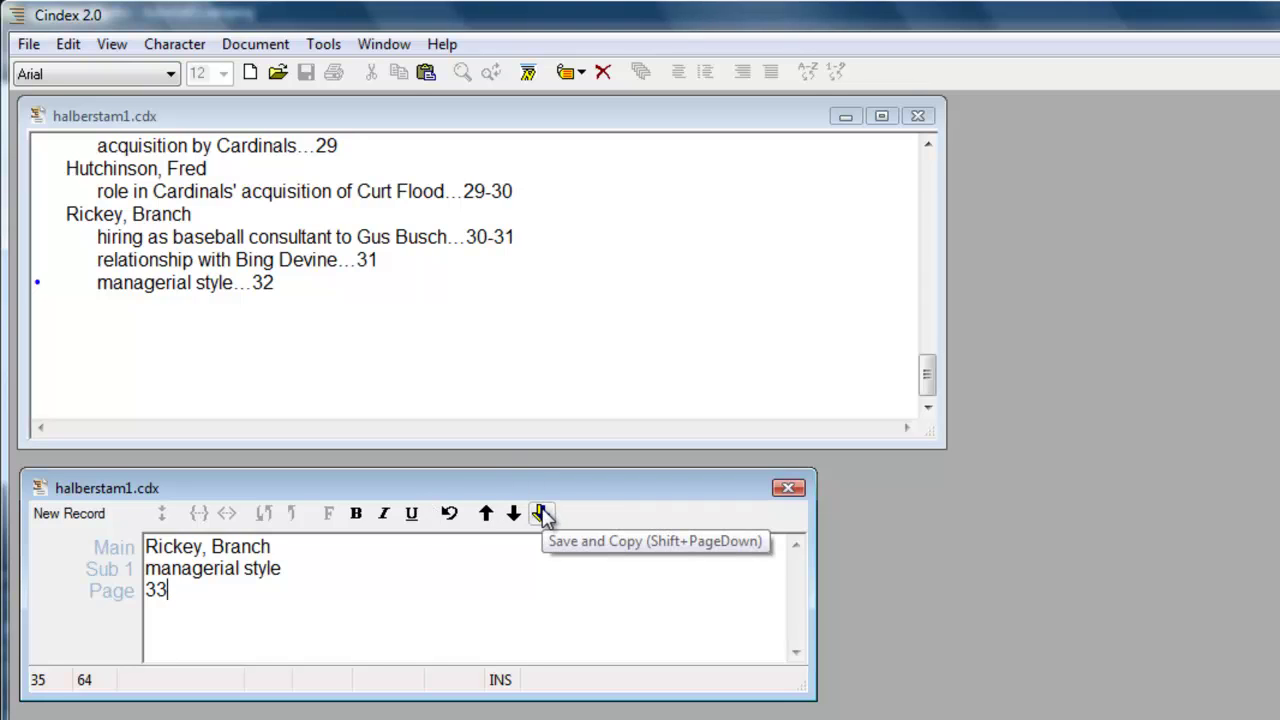
click(541, 514)
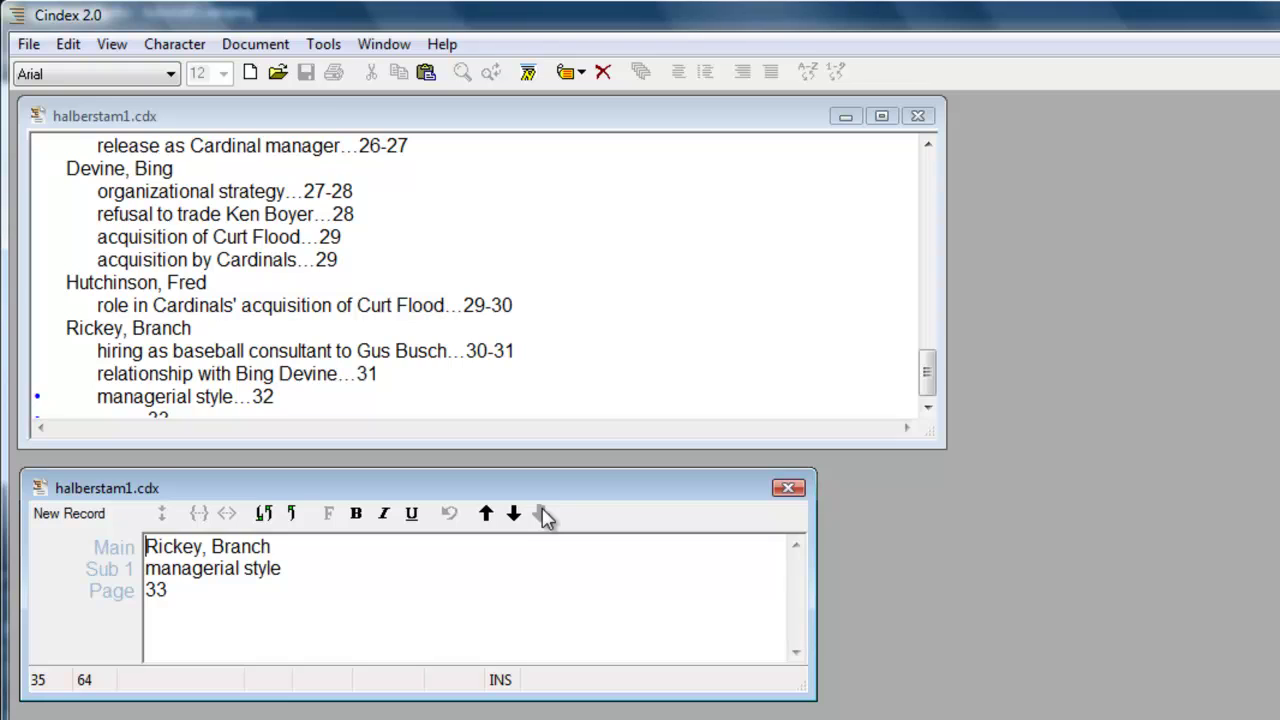
Step: Replace "managerial" with "sartorial" in the copied record's subheading
click(242, 566)
drag(242, 566, 128, 569)
text(sartori)
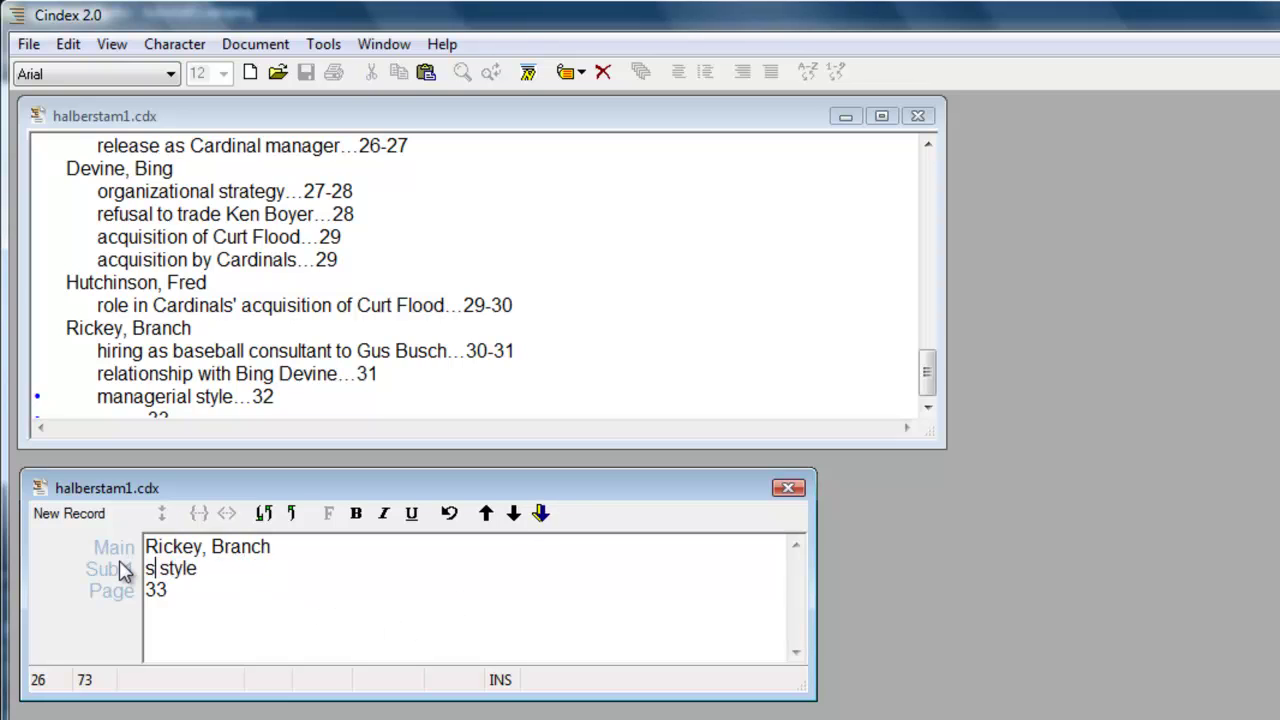
text(al)
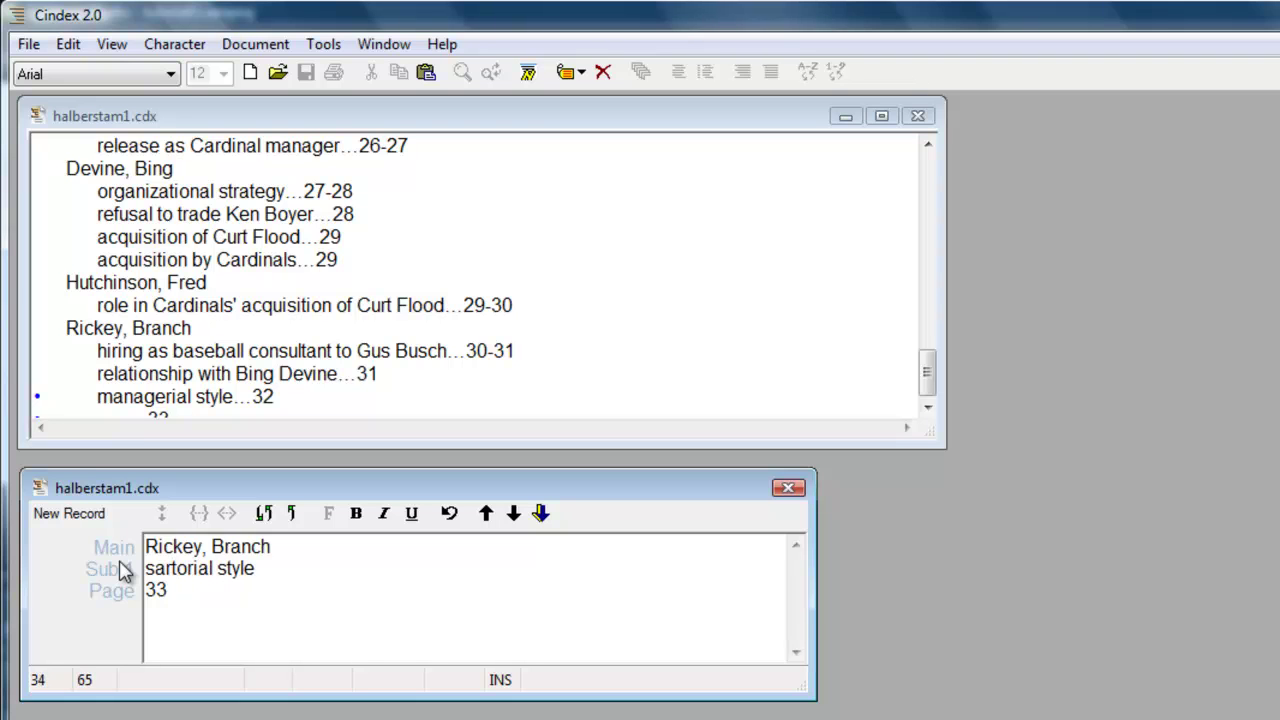
key(Return)
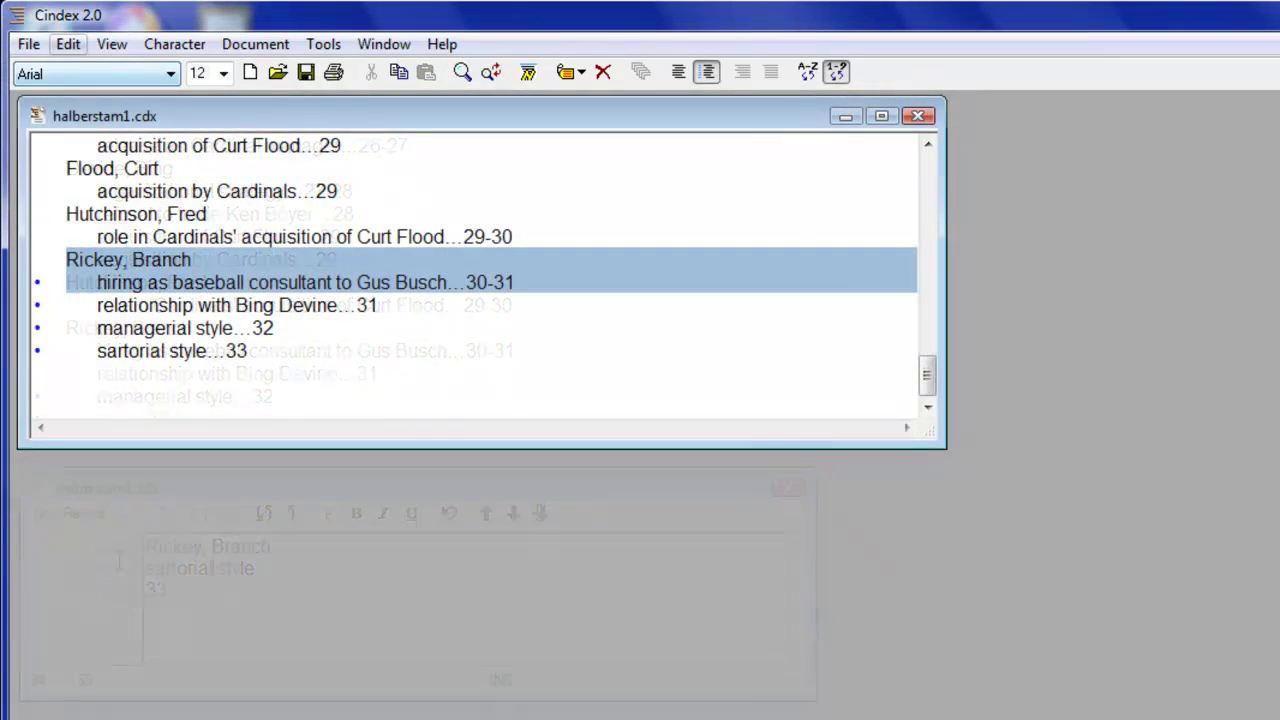
Step: Turn on Propagate Changes in the editing preferences and apply it
click(68, 44)
click(114, 588)
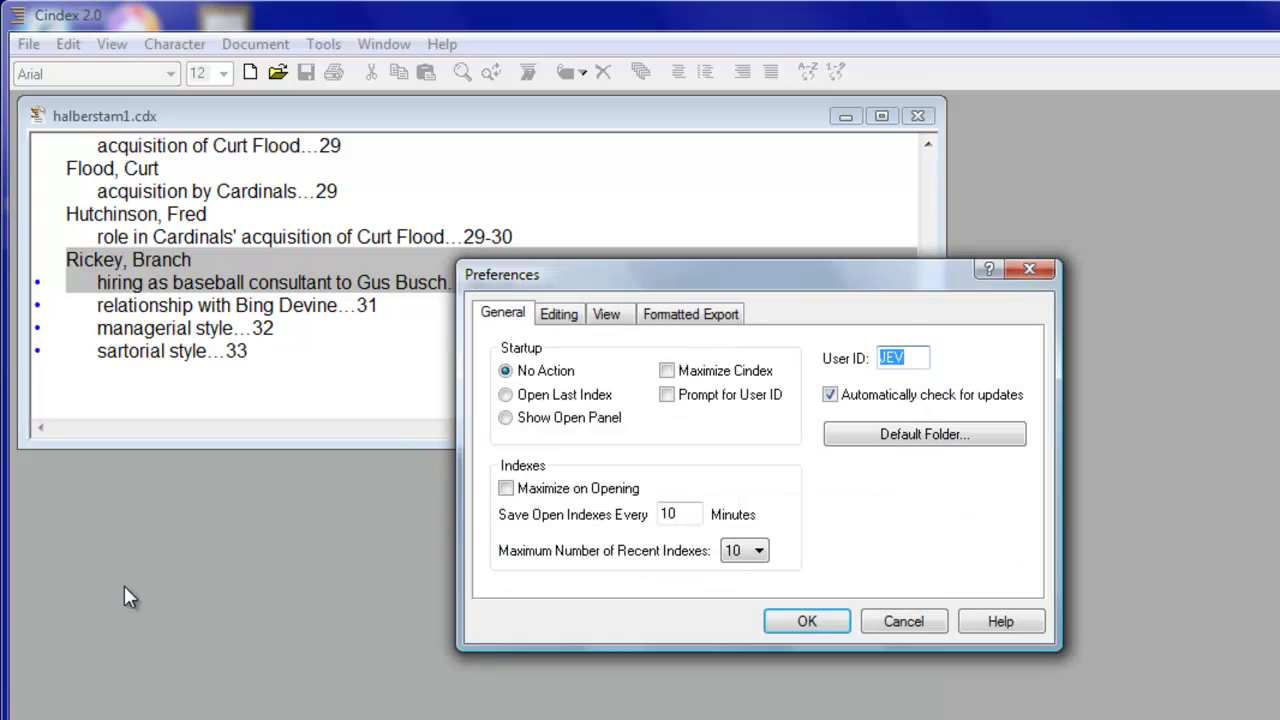
click(560, 314)
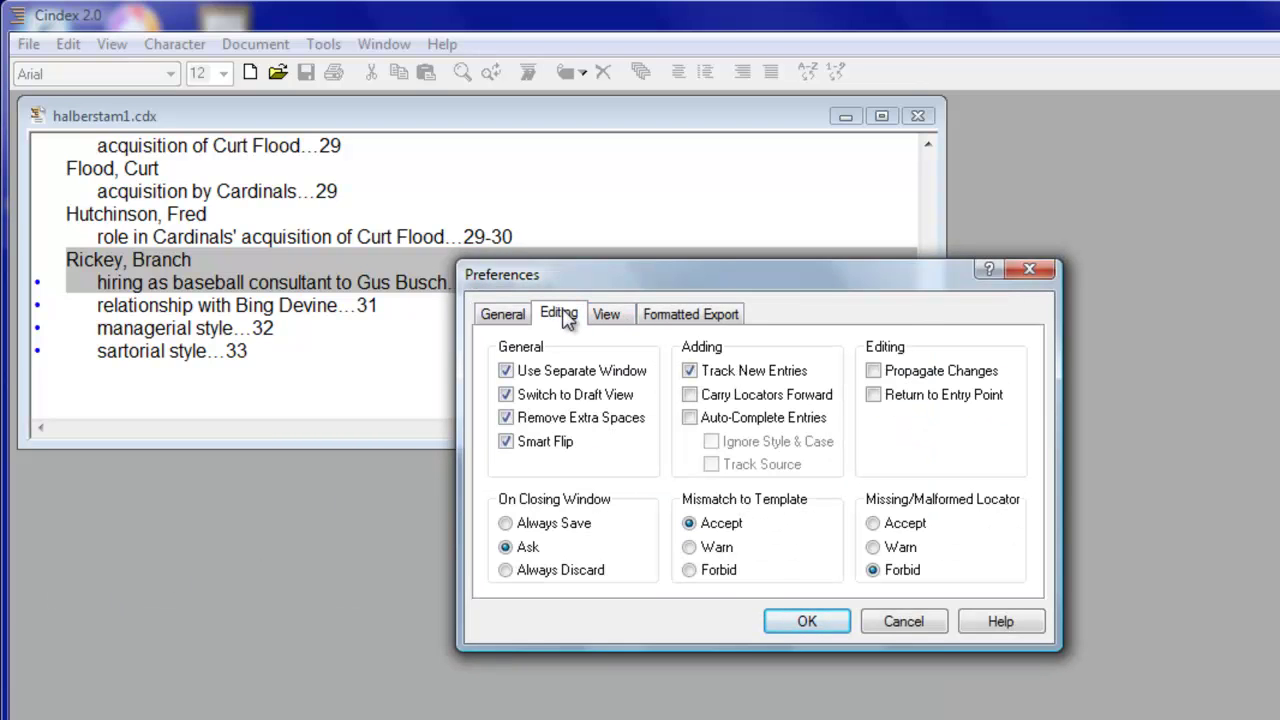
click(874, 371)
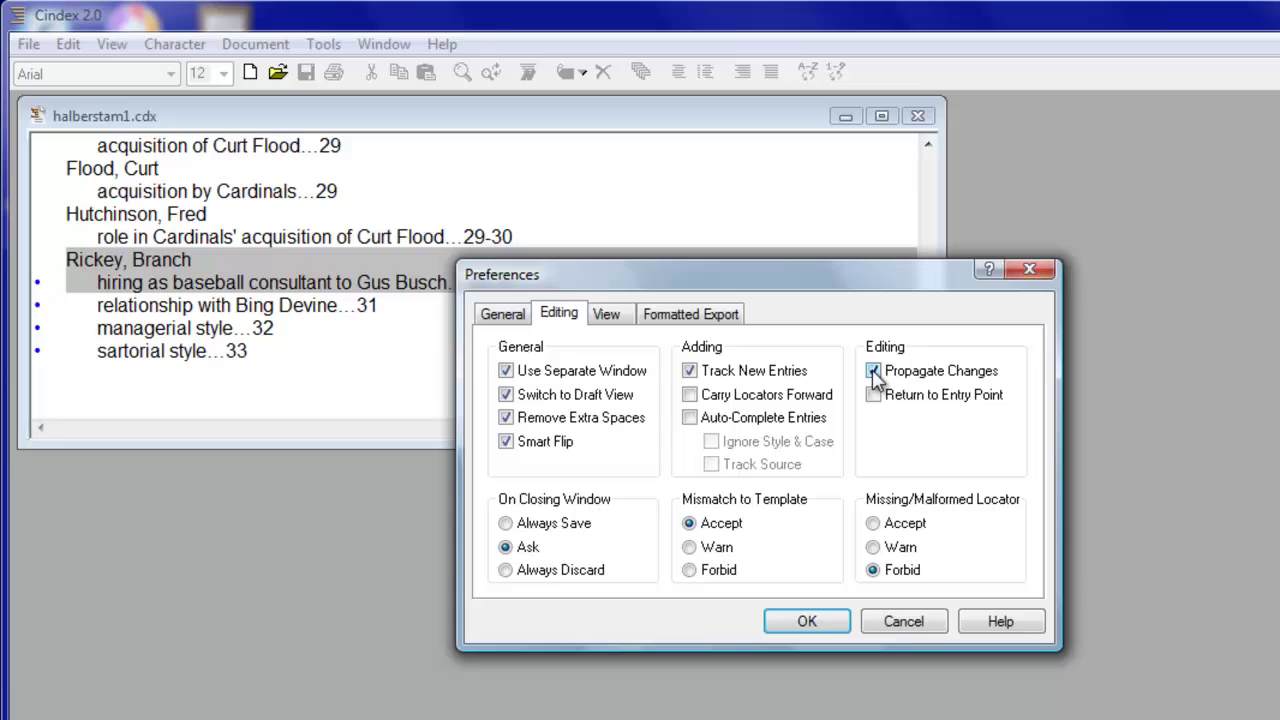
click(822, 619)
Step: Change the main heading of the baseball consultant record to "Rickey, Branch L." and check the heading in the records that follow
double_click(172, 270)
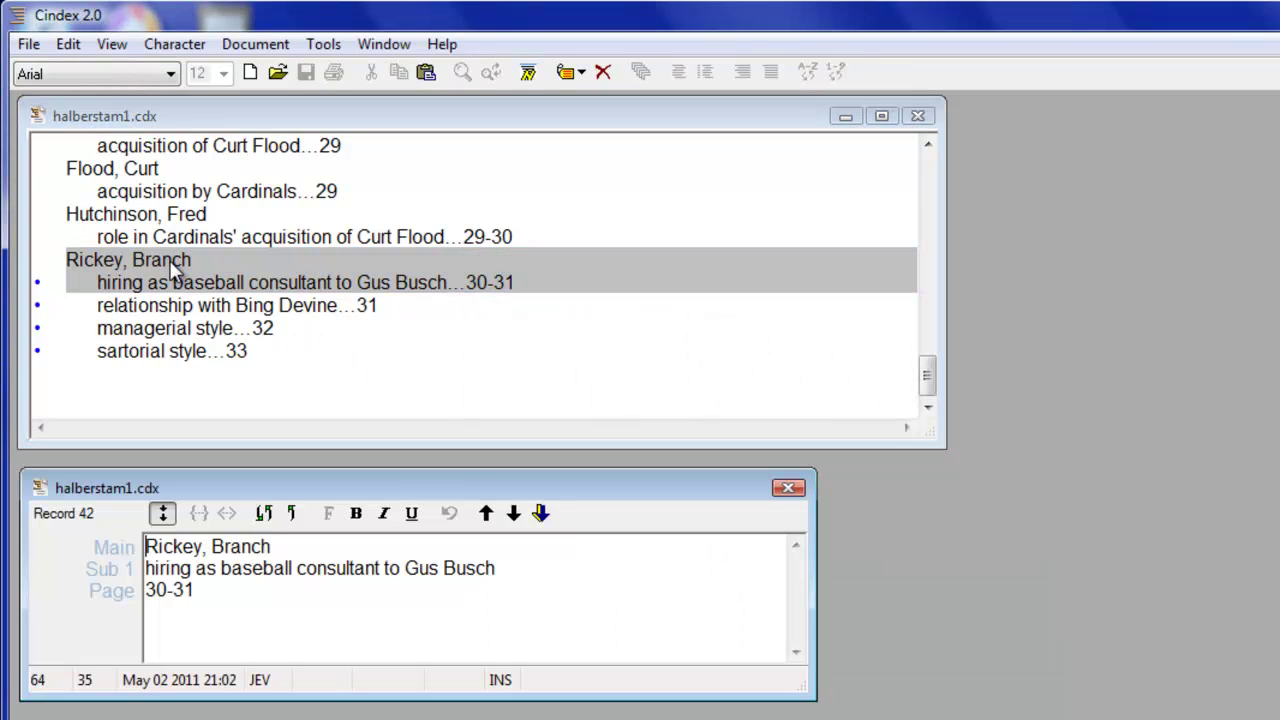
click(294, 542)
text(L.)
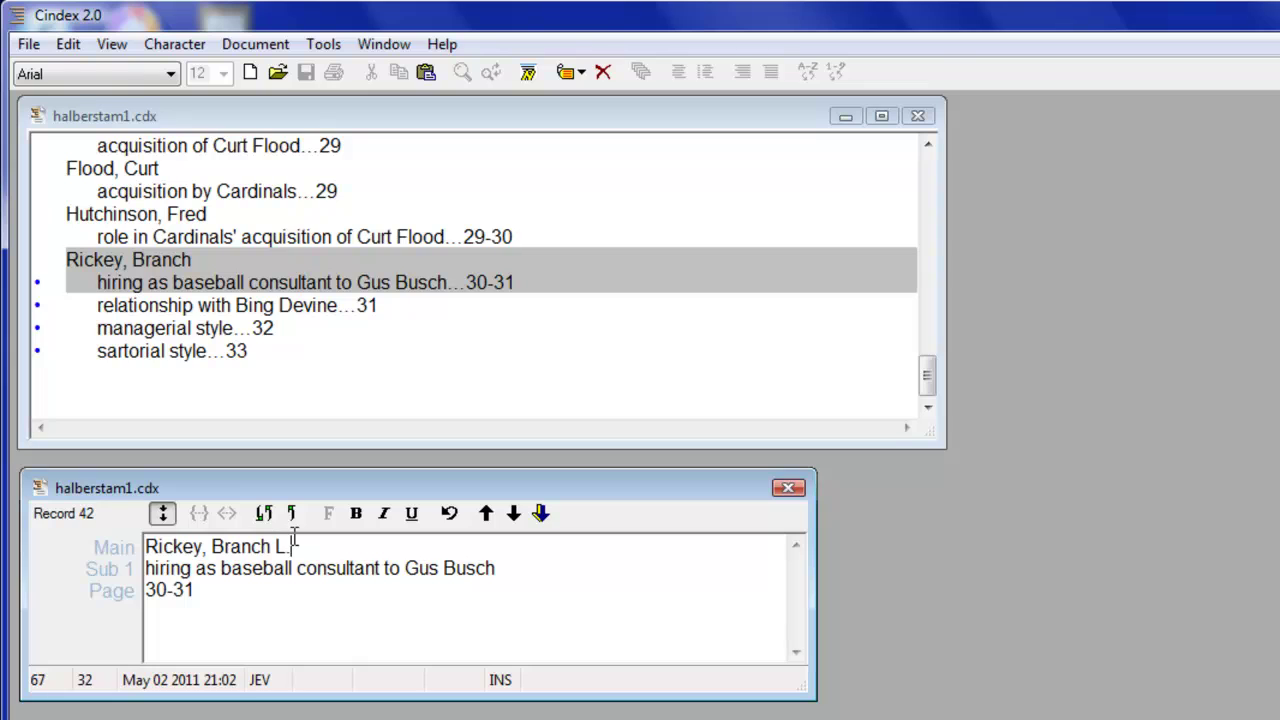
click(512, 514)
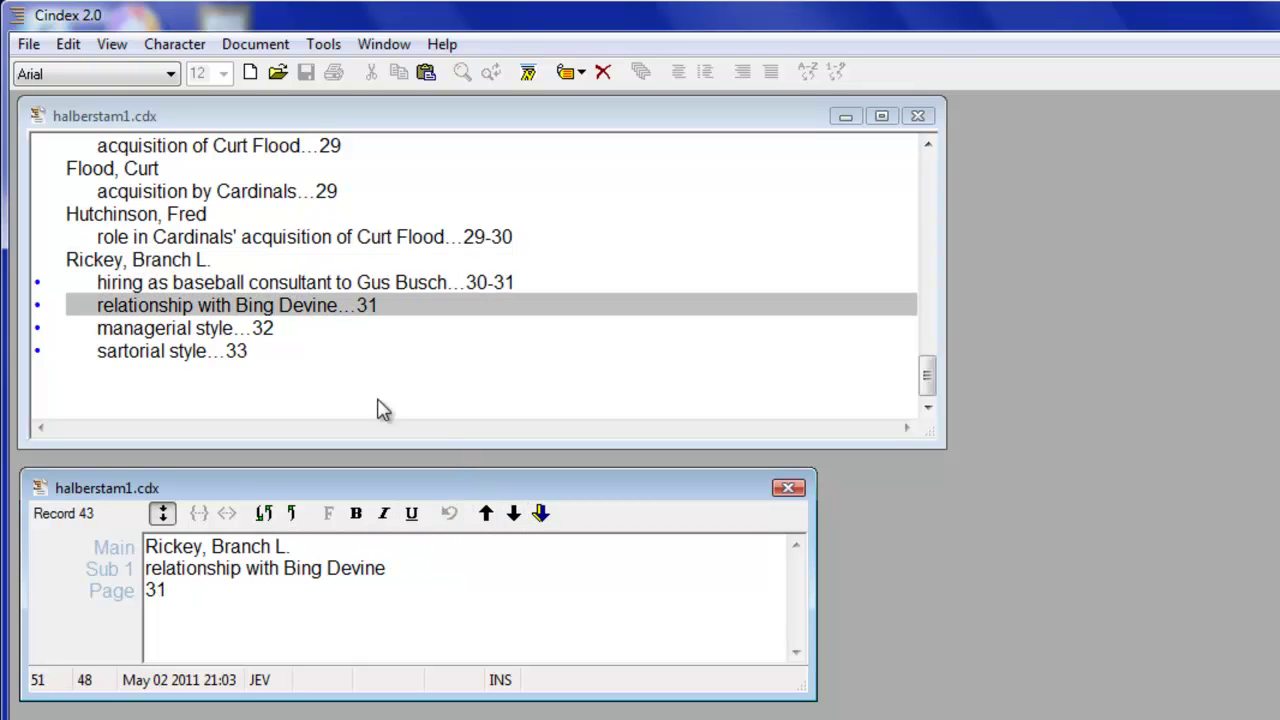
click(222, 337)
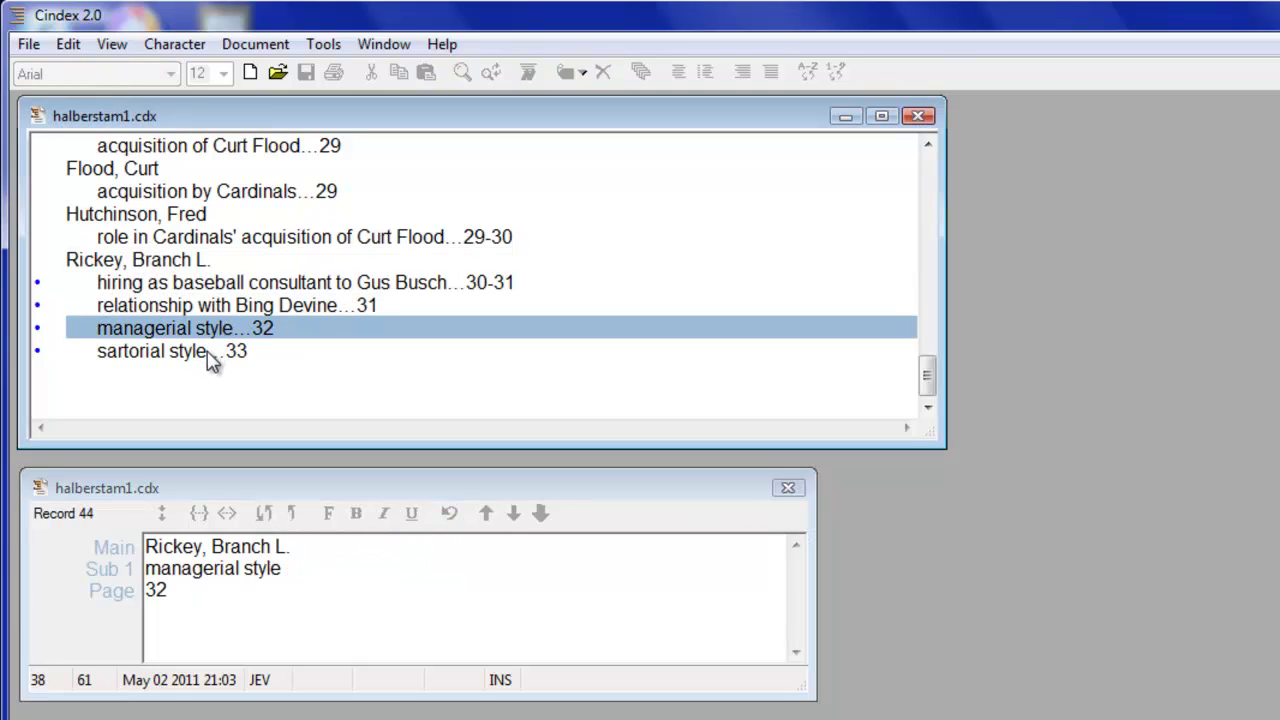
click(210, 358)
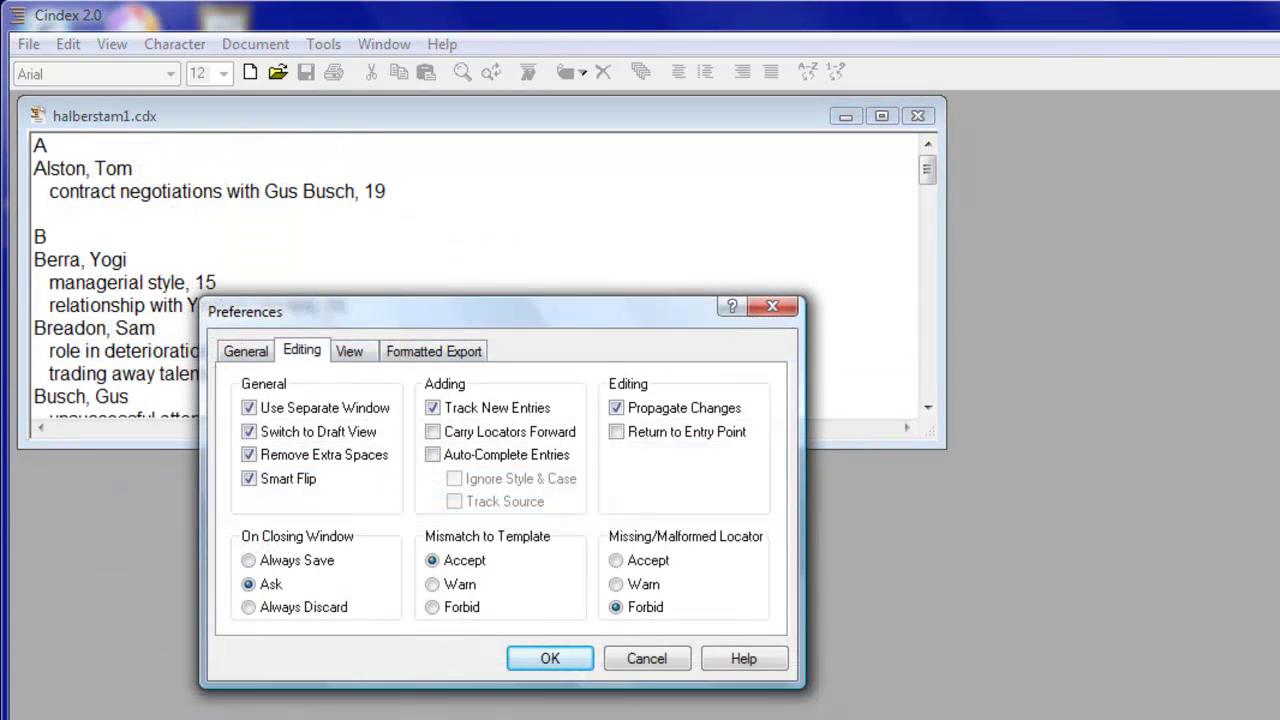
Step: Enable Auto-Complete Entries in the preferences and add a new record with the auto-completed main heading "Stanky, Eddie" and page 34
click(433, 455)
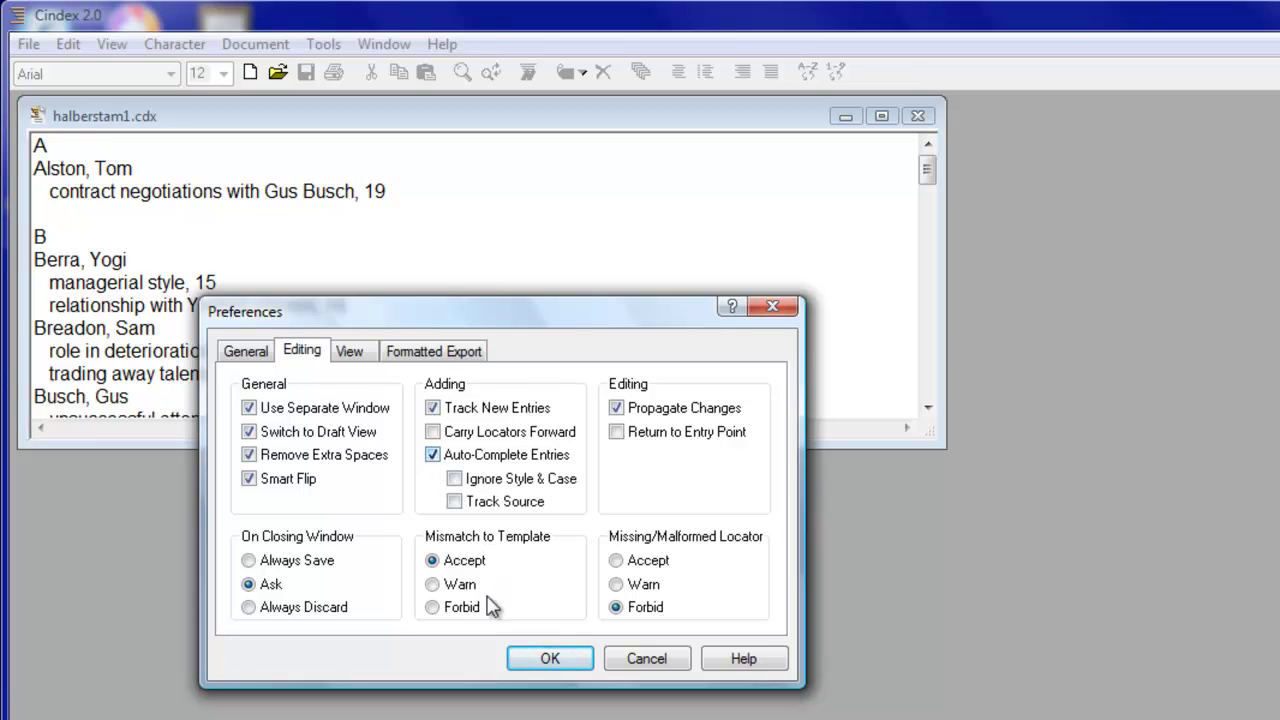
click(550, 663)
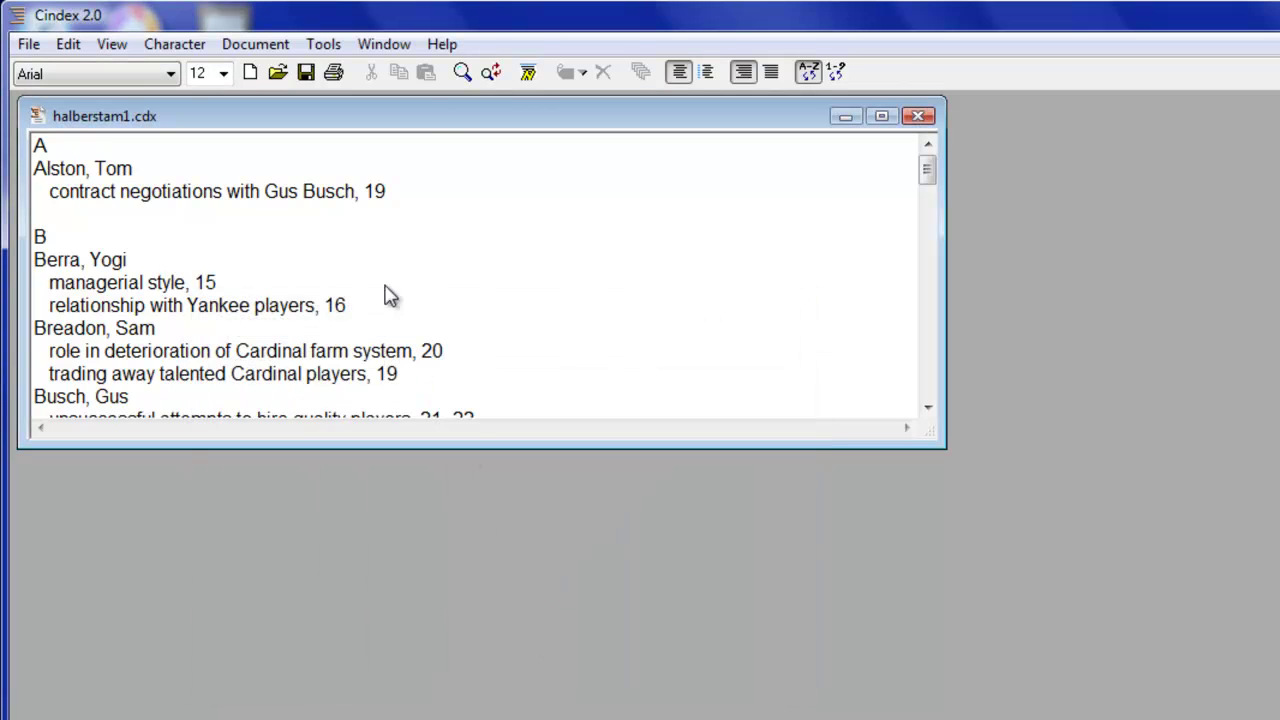
click(528, 73)
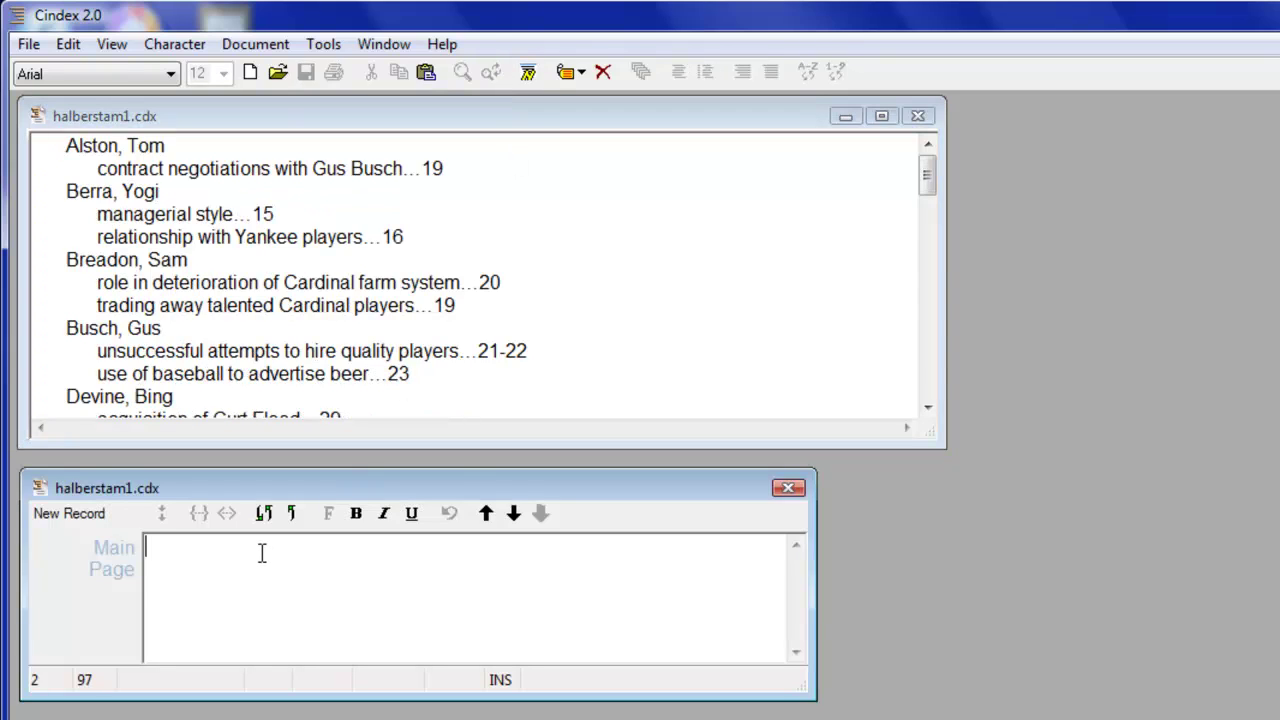
text(St)
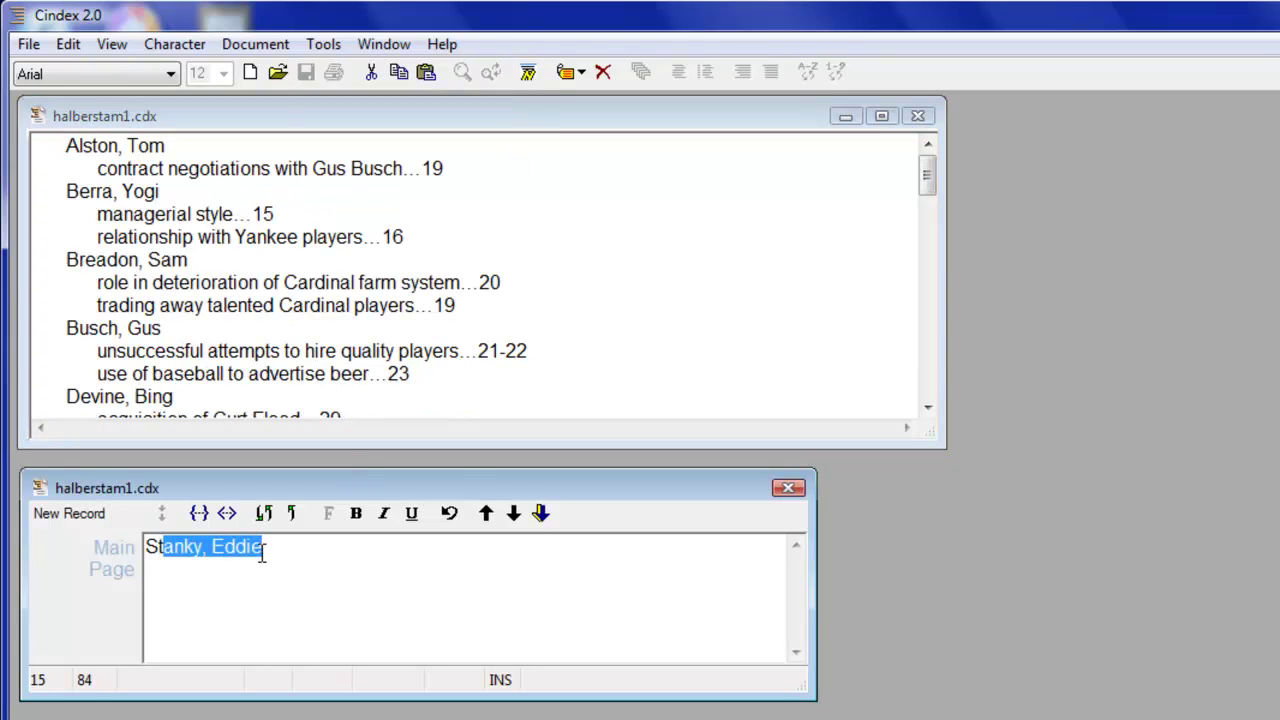
text(an)
key(Return)
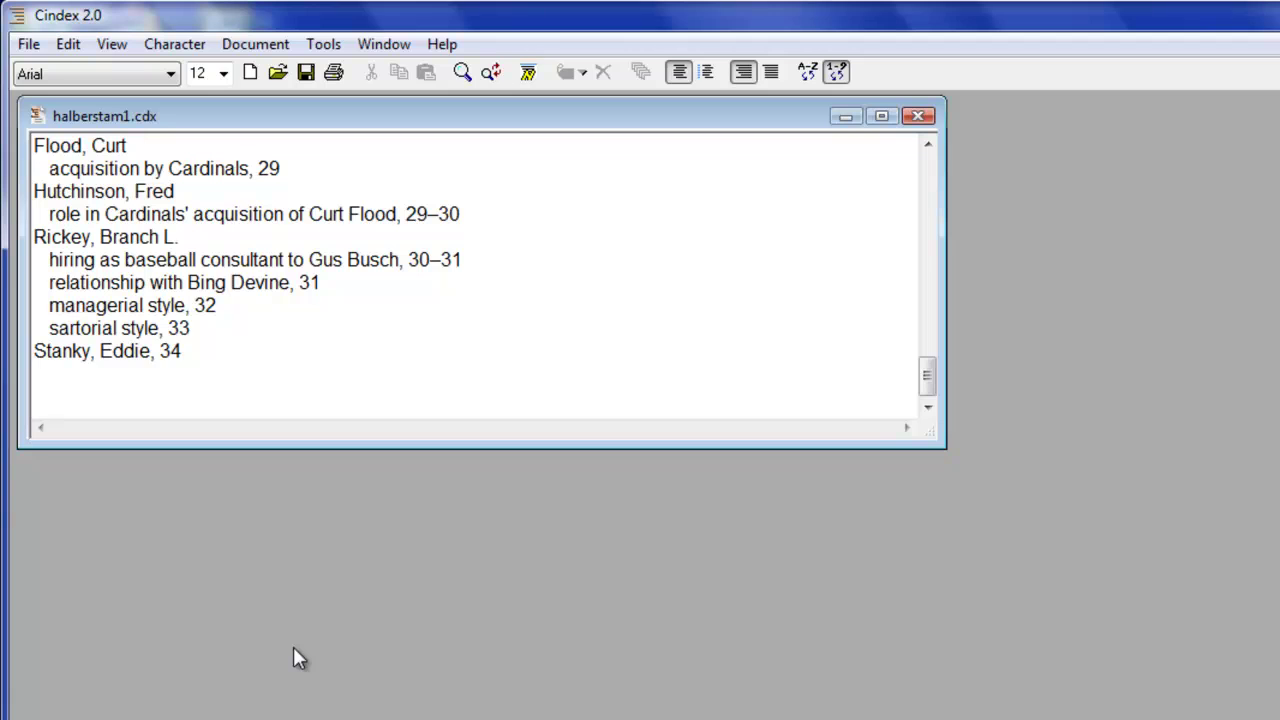
Step: Turn on Carry Locators Forward in the editing preferences, apply it and start a new record
click(70, 46)
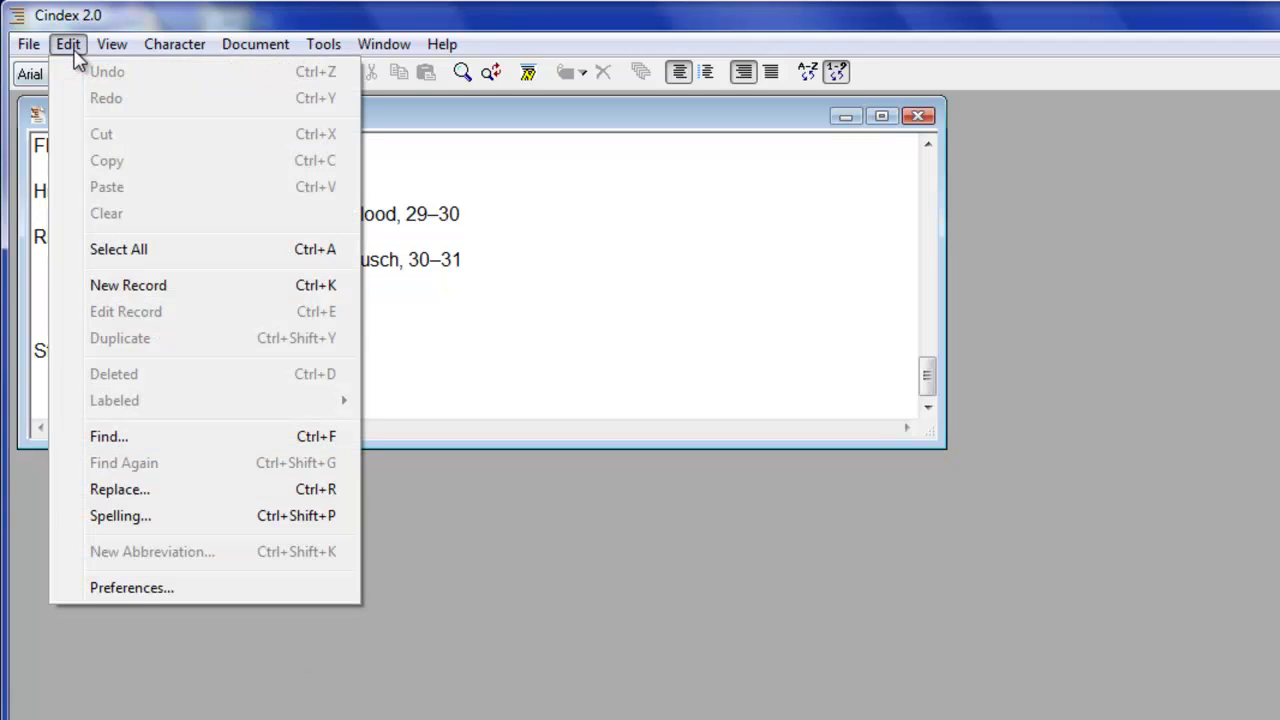
click(137, 588)
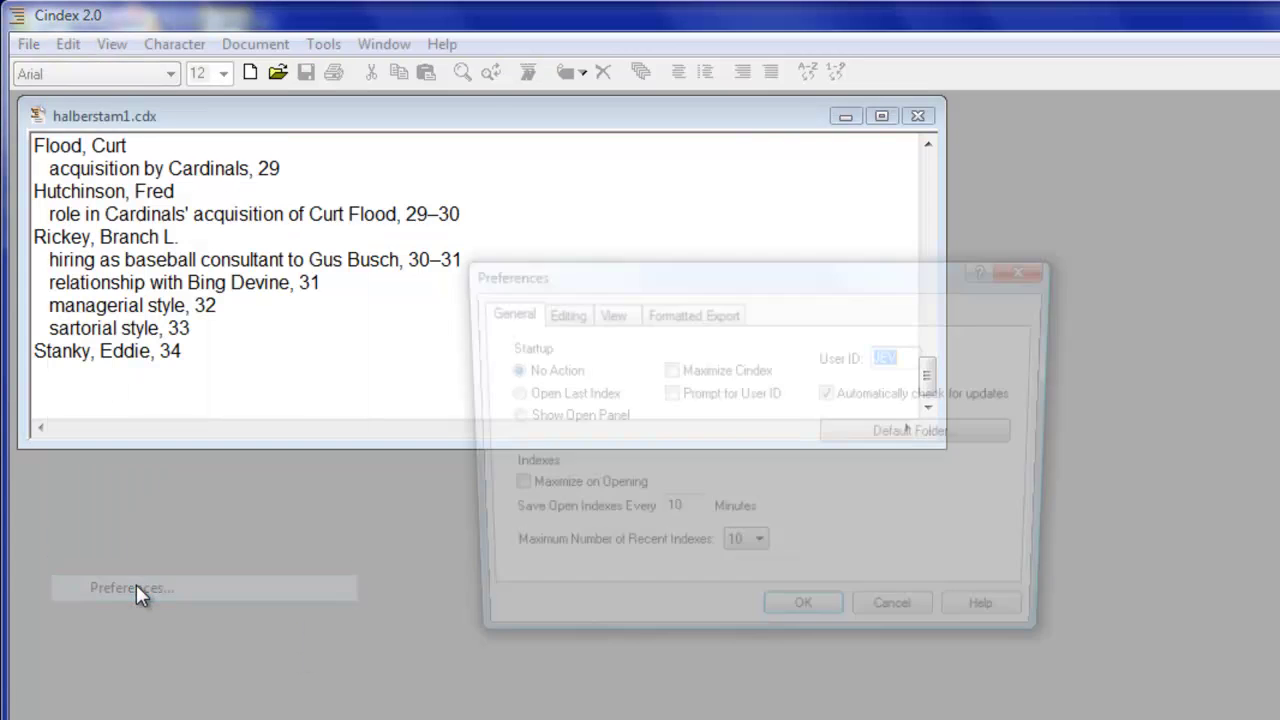
click(559, 314)
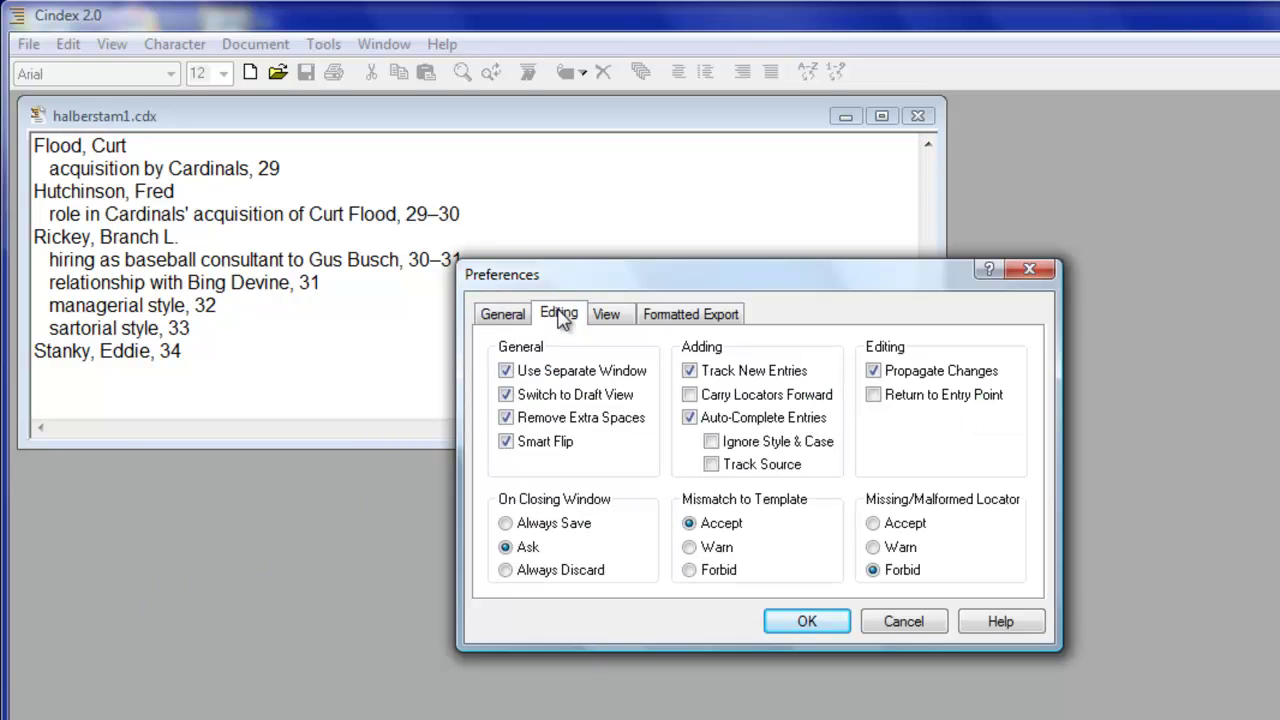
click(696, 398)
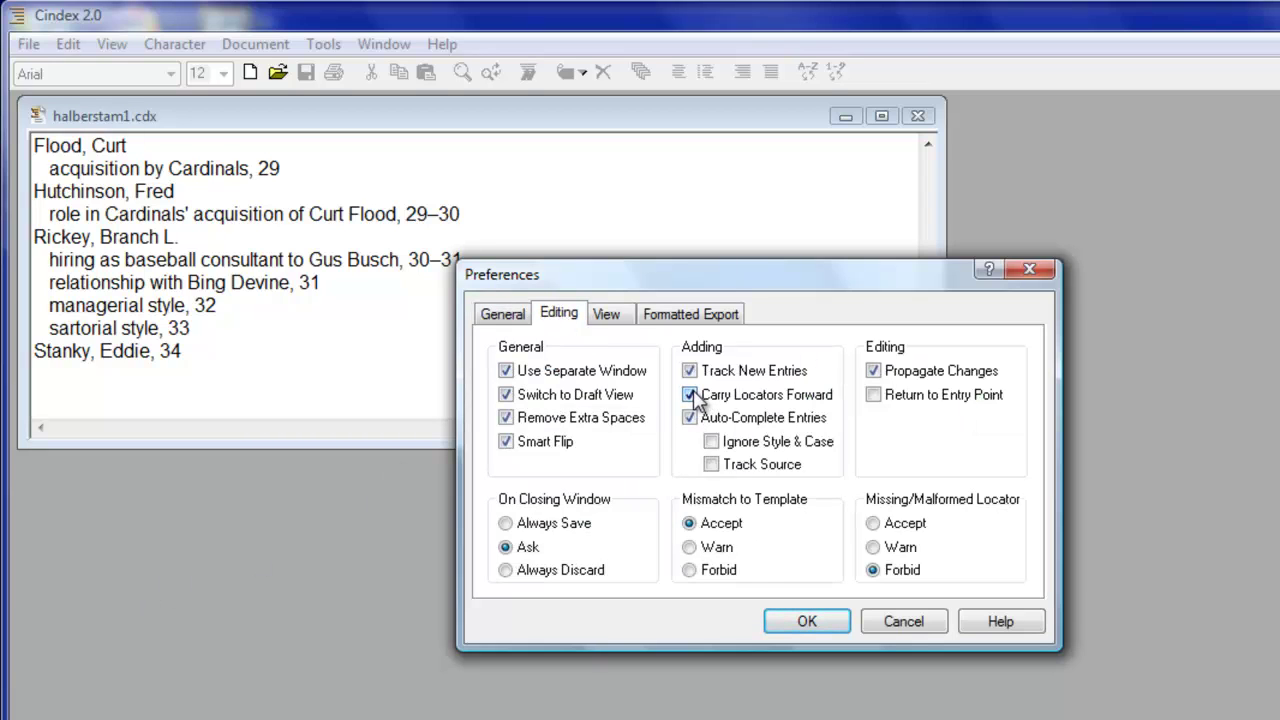
click(821, 620)
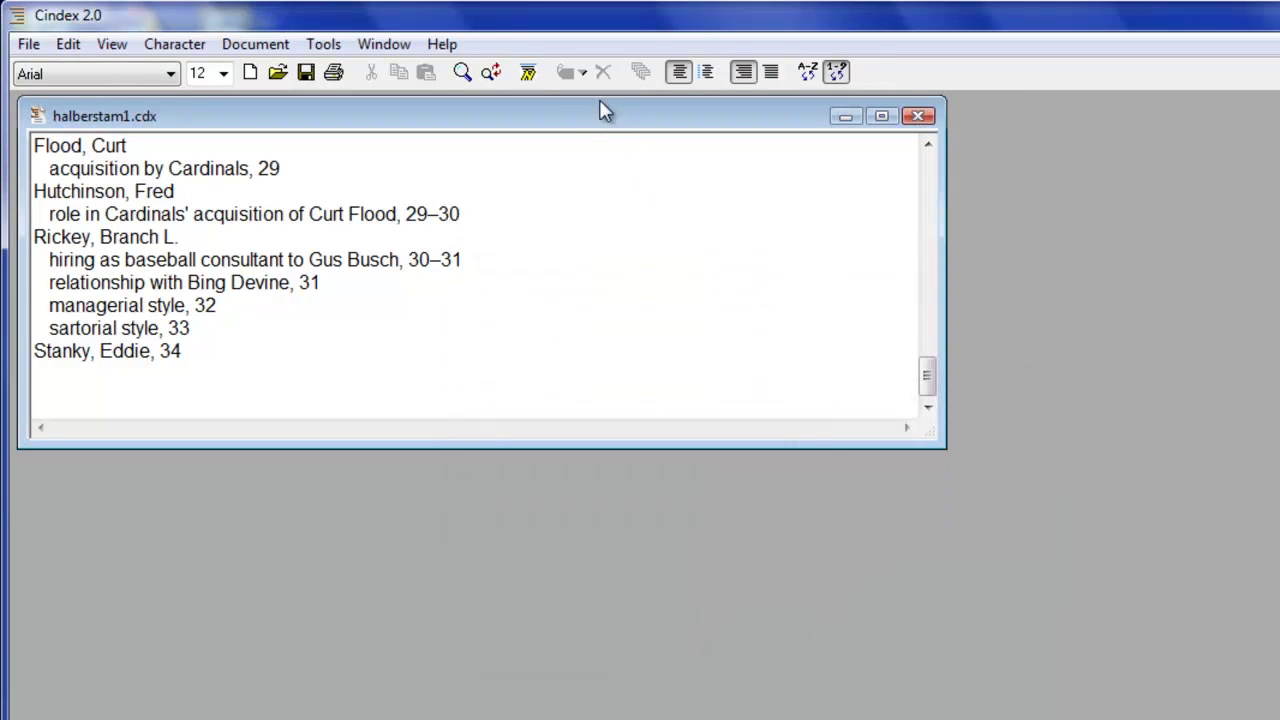
click(528, 73)
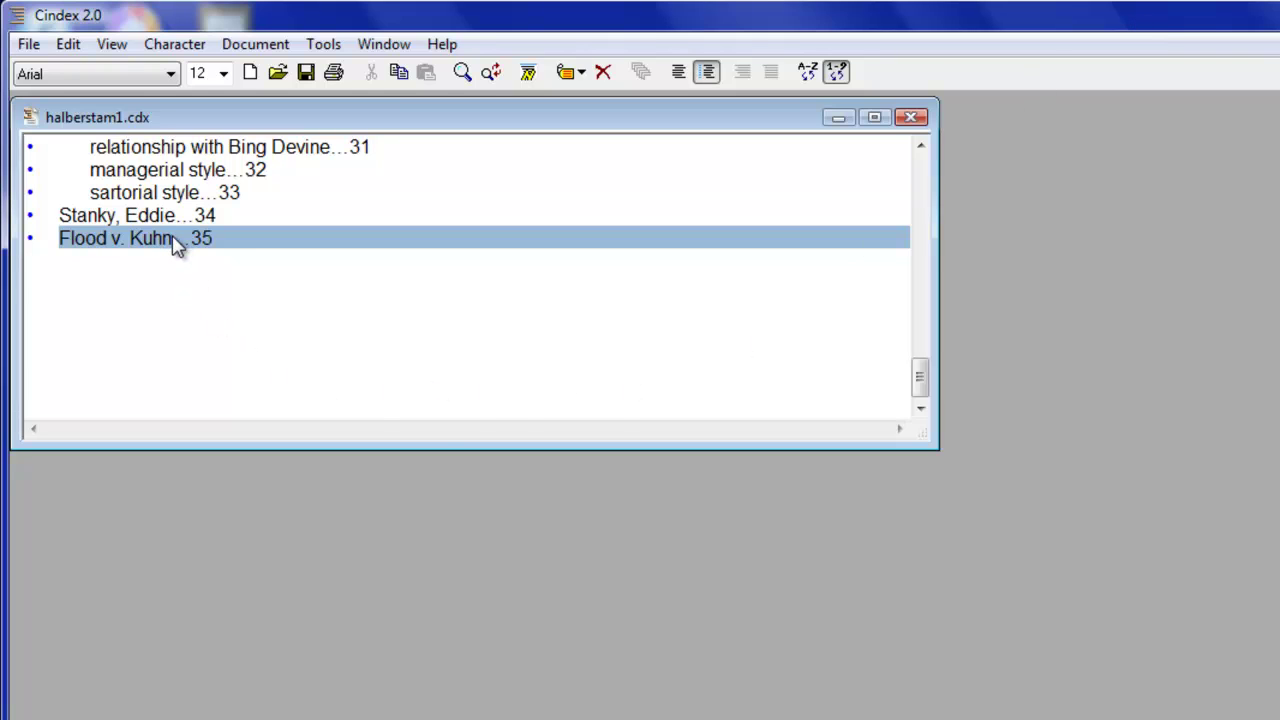
Step: Open the "Flood v. Kuhn" record and duplicate it
double_click(176, 245)
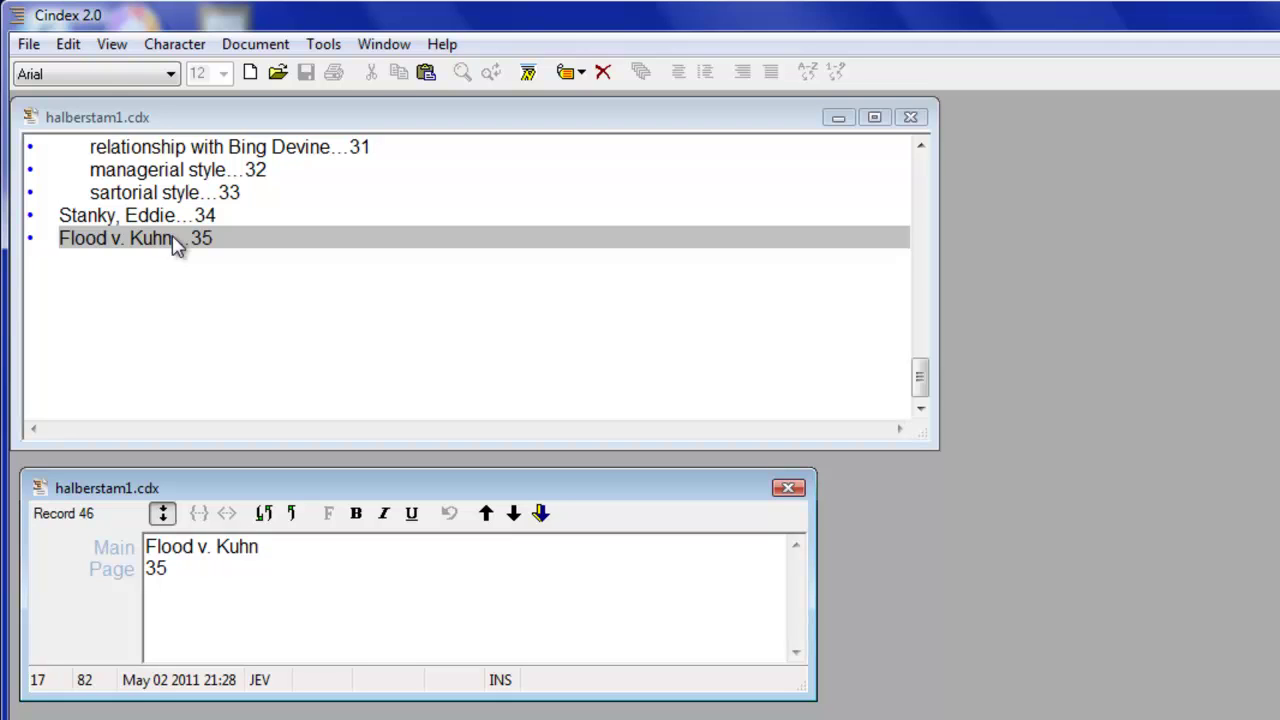
click(68, 45)
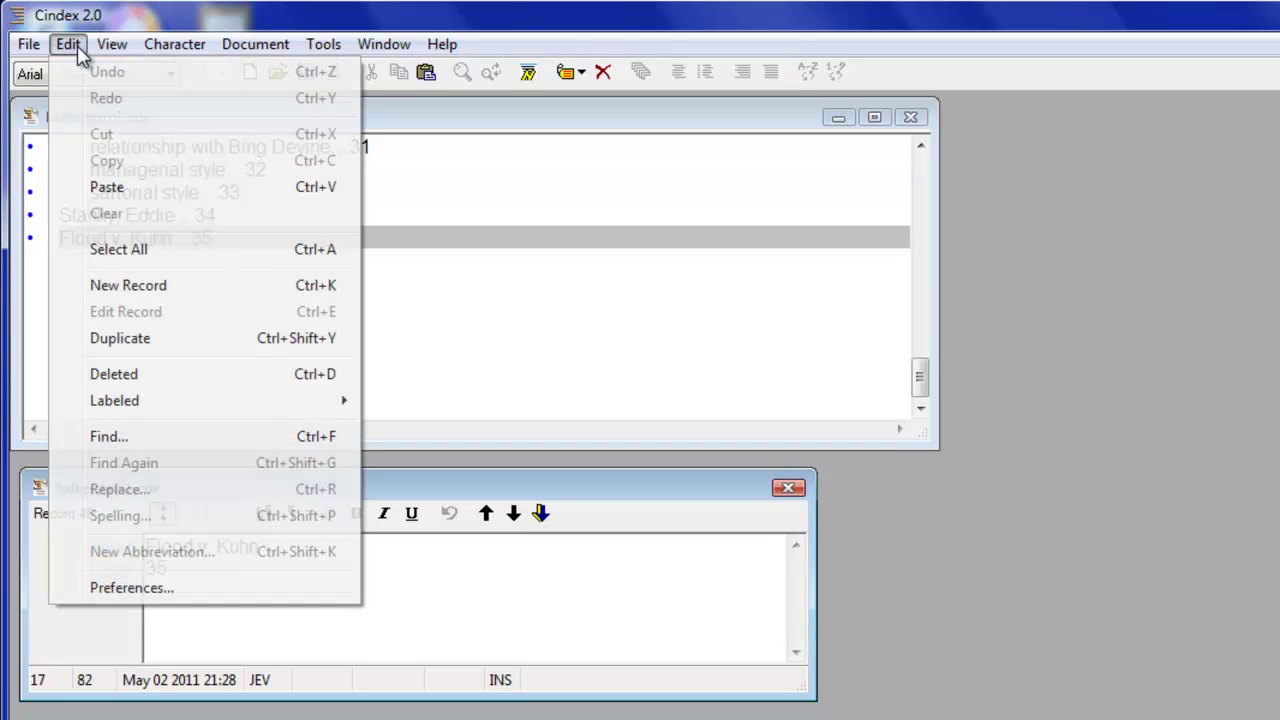
click(96, 339)
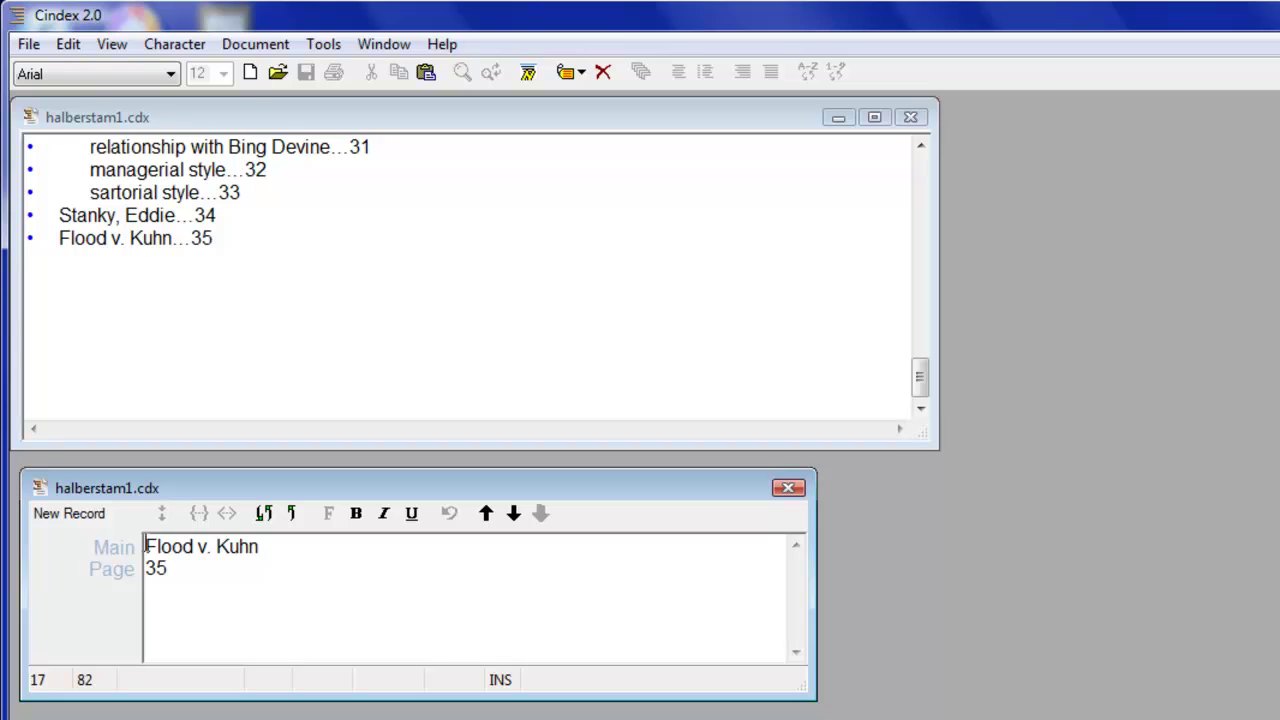
Step: Rearrange the duplicate's main heading to "Kuhn, Flood v." by moving "Flood v." behind a comma, and save the record
drag(145, 546, 212, 562)
right_click(212, 562)
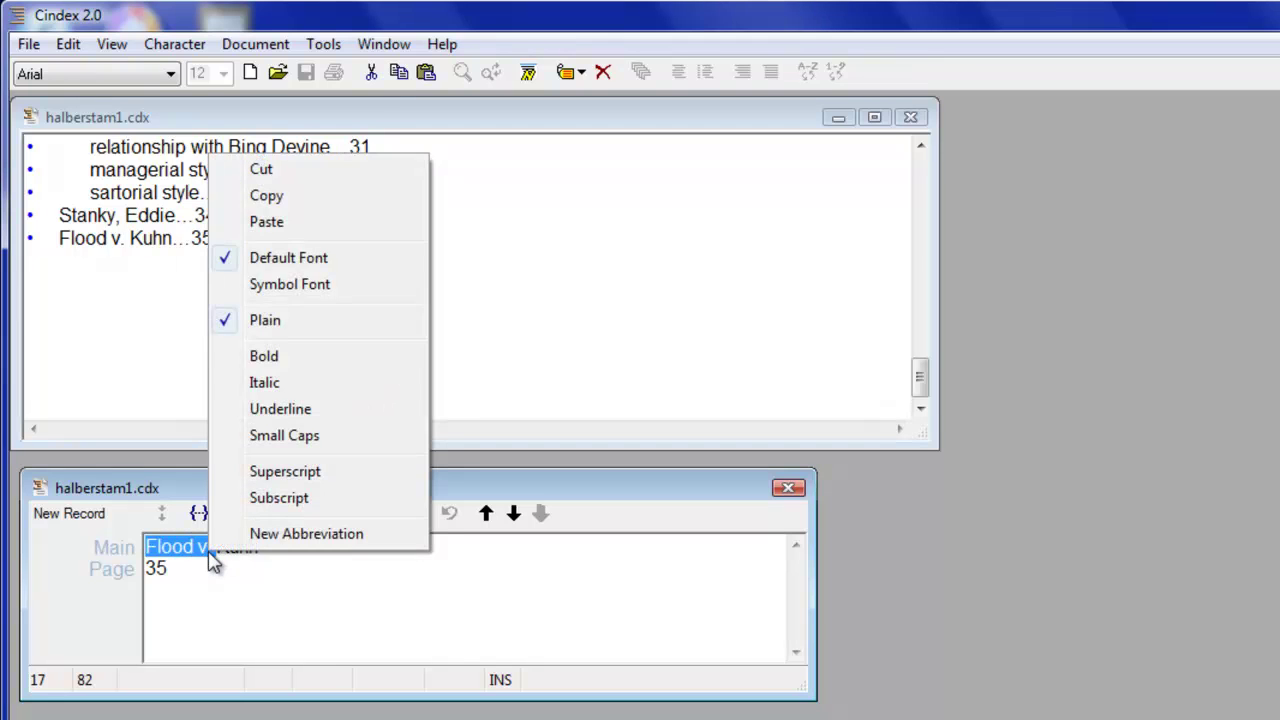
click(291, 171)
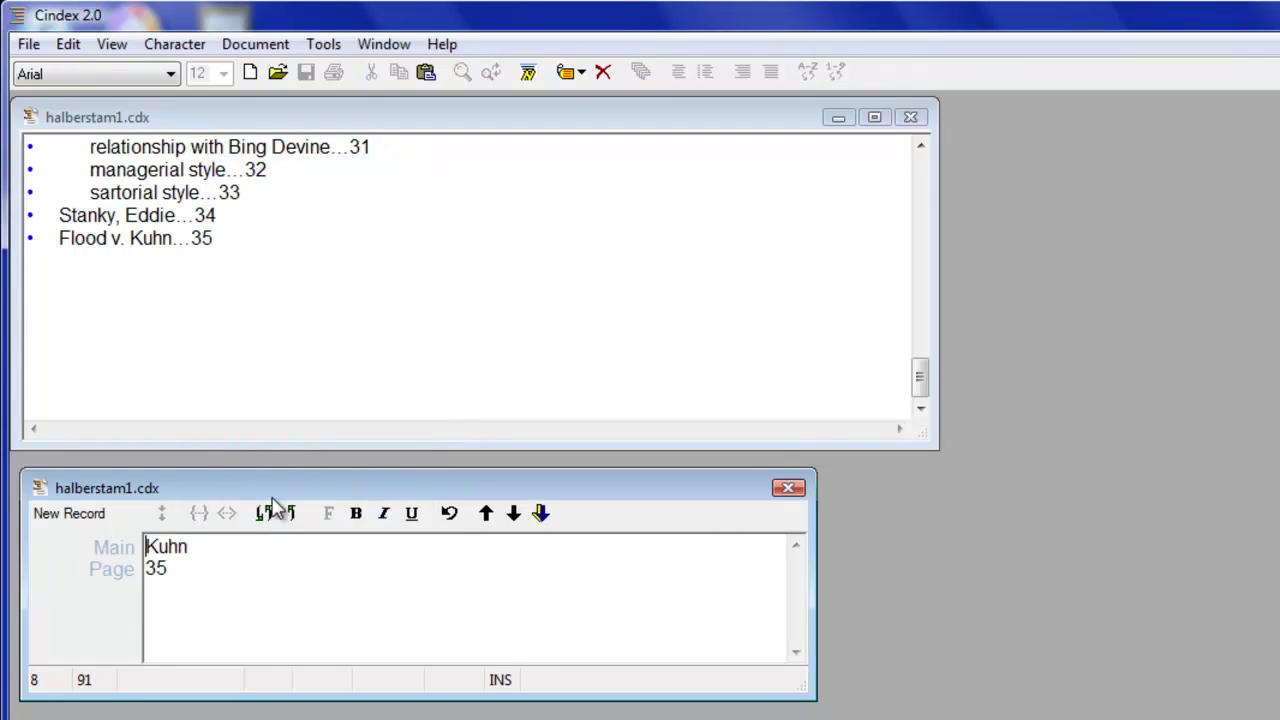
click(203, 540)
text(,)
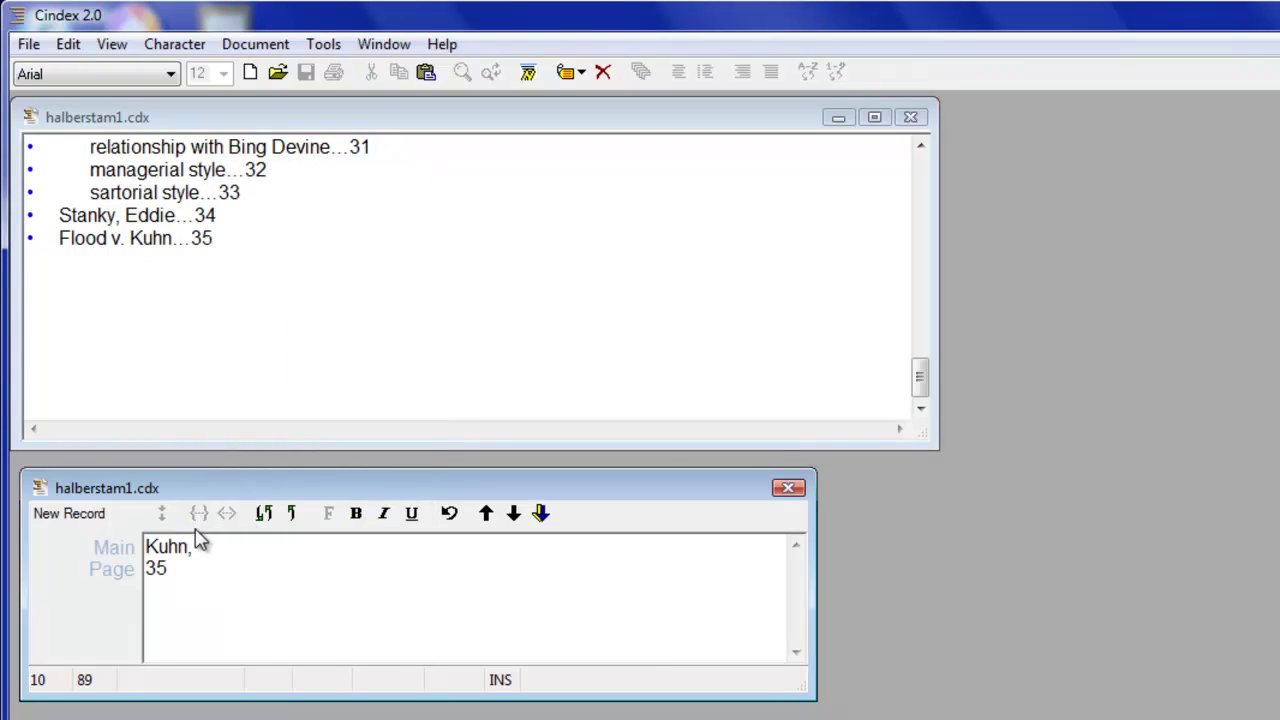
right_click(209, 548)
click(290, 221)
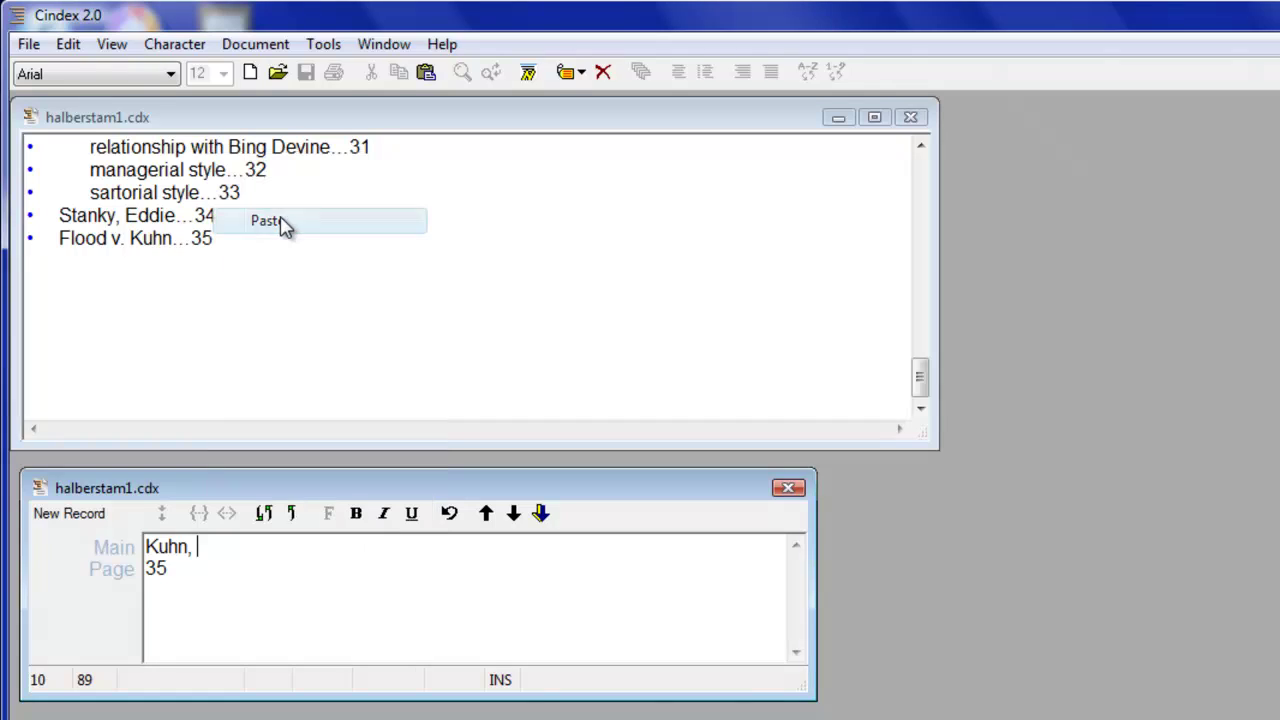
click(543, 513)
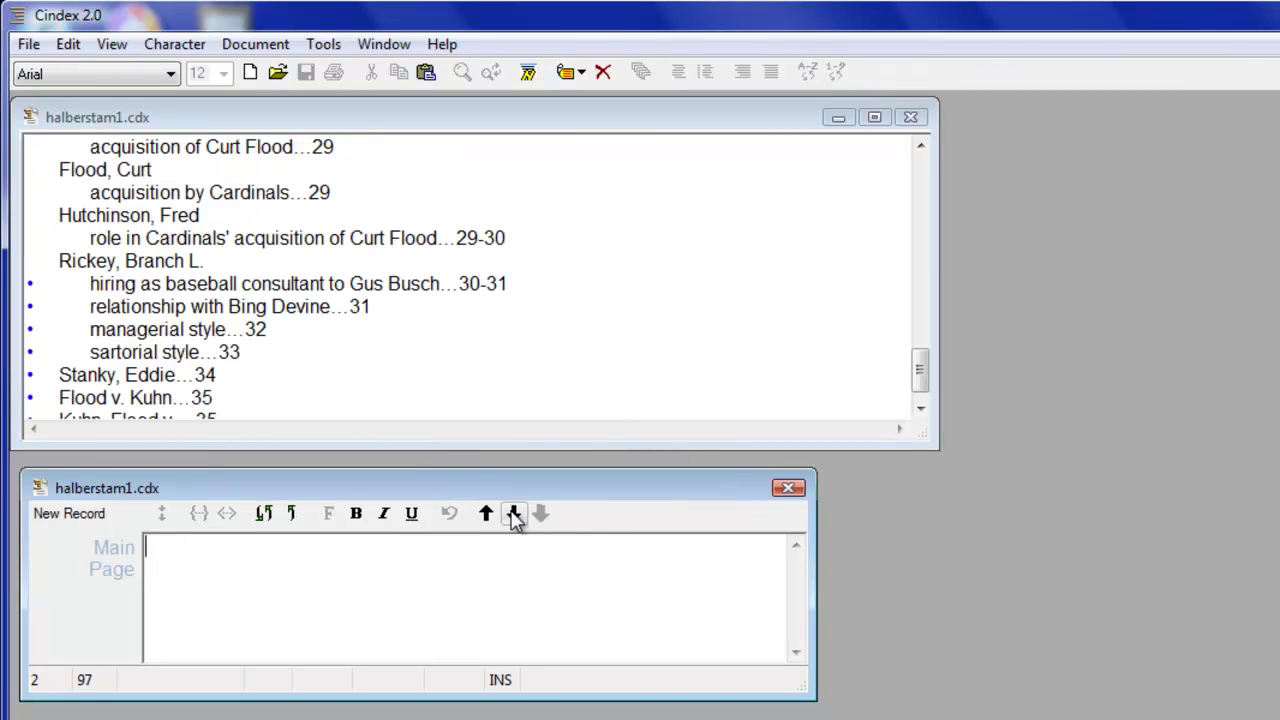
click(513, 513)
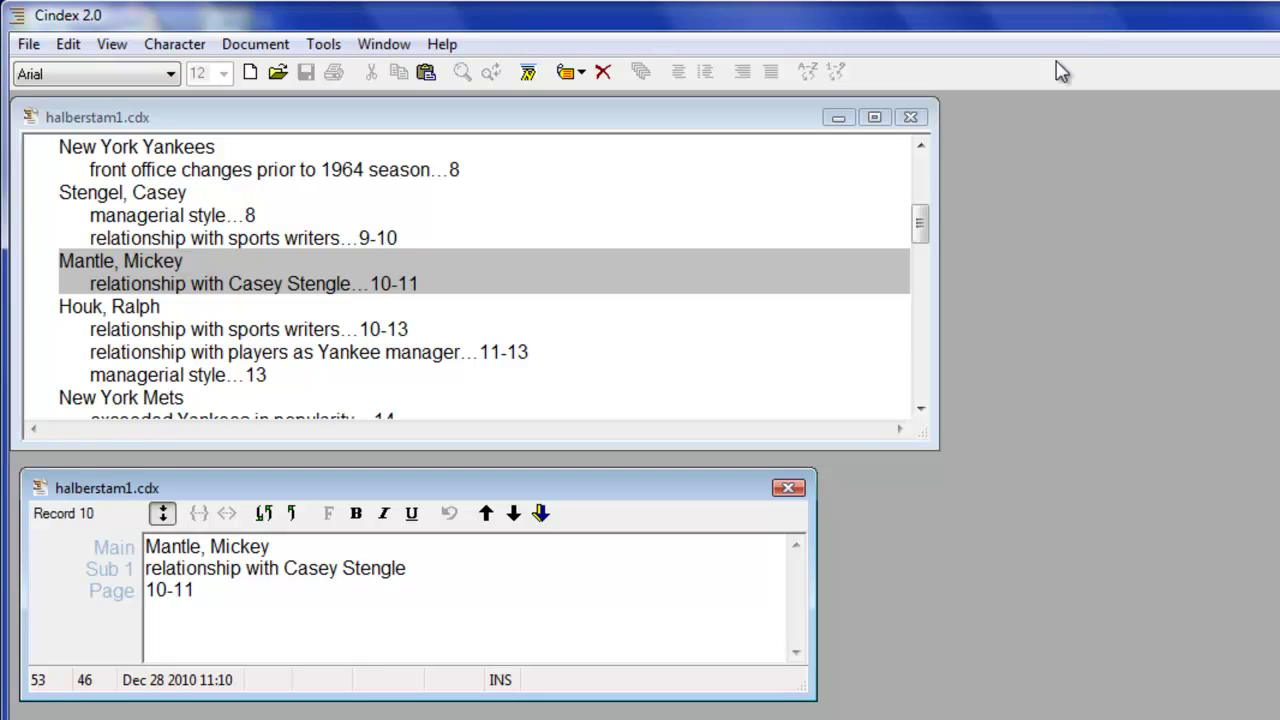
Step: Duplicate the "Mantle, Mickey" record and flip the copy's main heading with its subheading
click(68, 46)
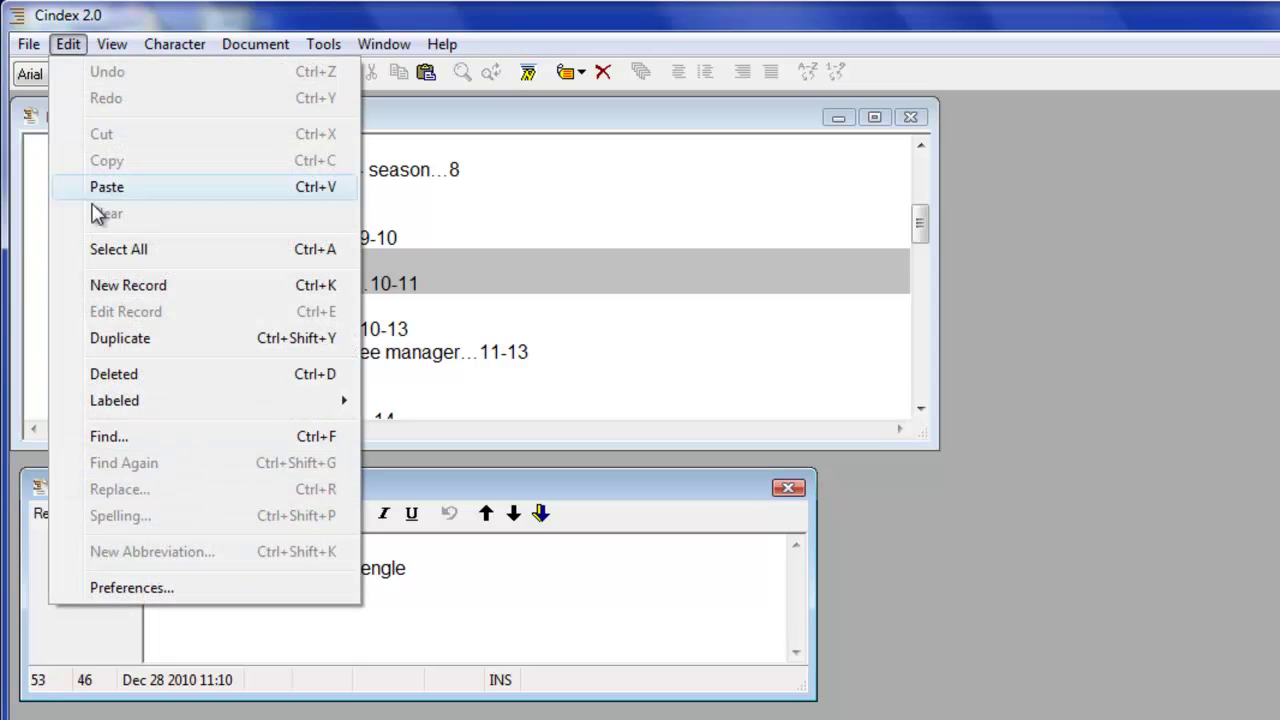
click(108, 340)
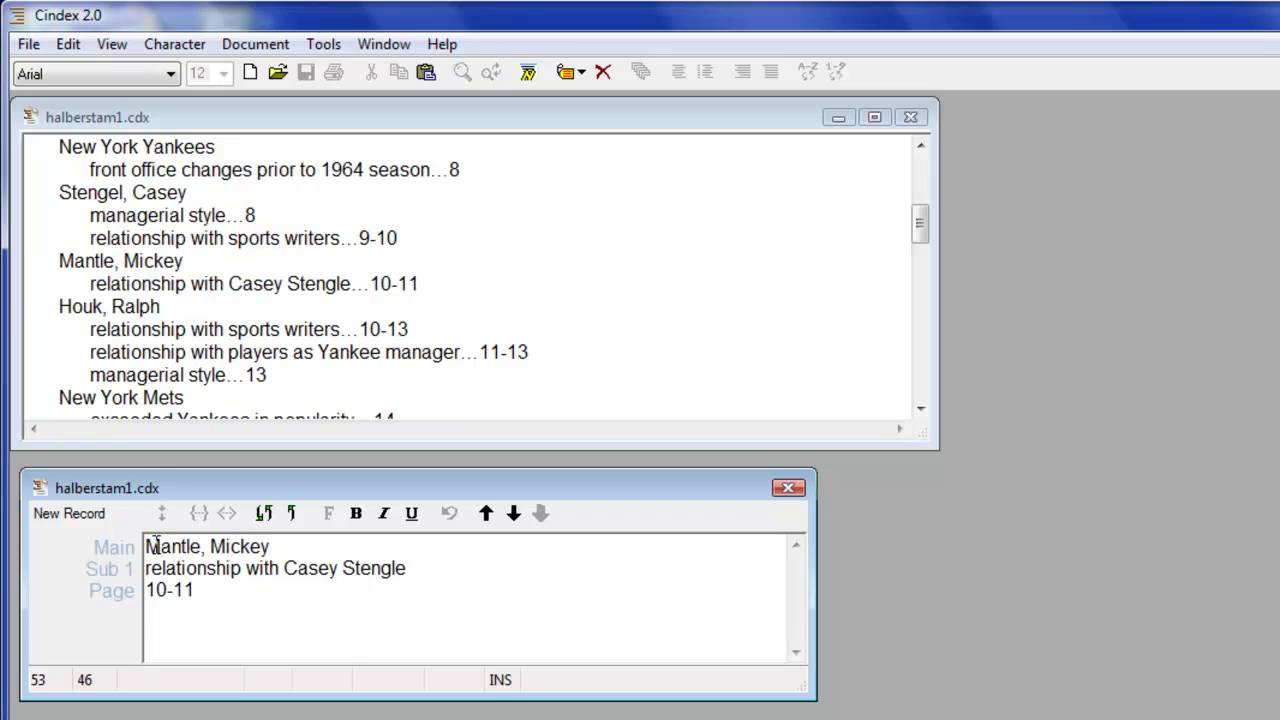
click(261, 523)
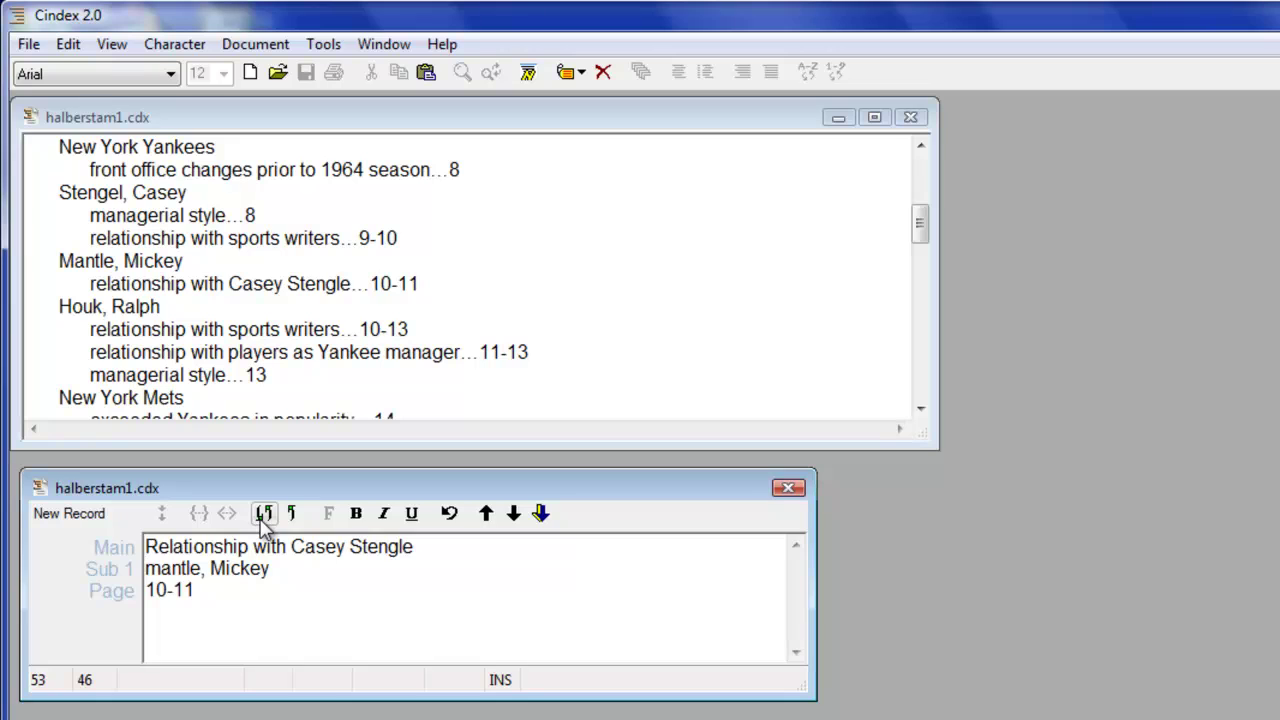
Step: Remove "Relationship with Casey" from the flipped main heading and complete it as "Stengle, Casey"
key(Delete)
key(Delete)
key(Delete)
key(Delete)
key(Delete)
key(Delete)
key(Delete)
key(Delete)
key(Delete)
key(Delete)
key(Delete)
key(Delete)
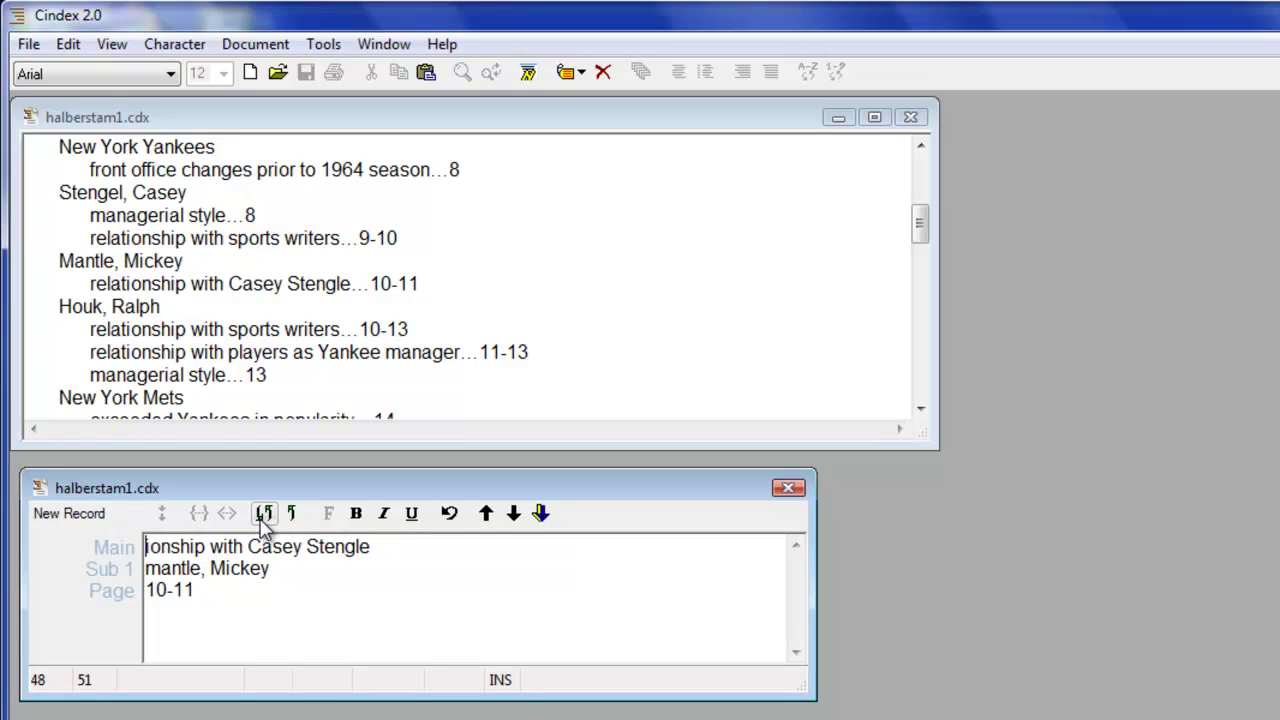
key(Delete)
key(Delete)
key(Delete)
key(Delete)
key(Delete)
key(Delete)
key(Delete)
key(Delete)
key(Delete)
key(Delete)
key(Delete)
key(Delete)
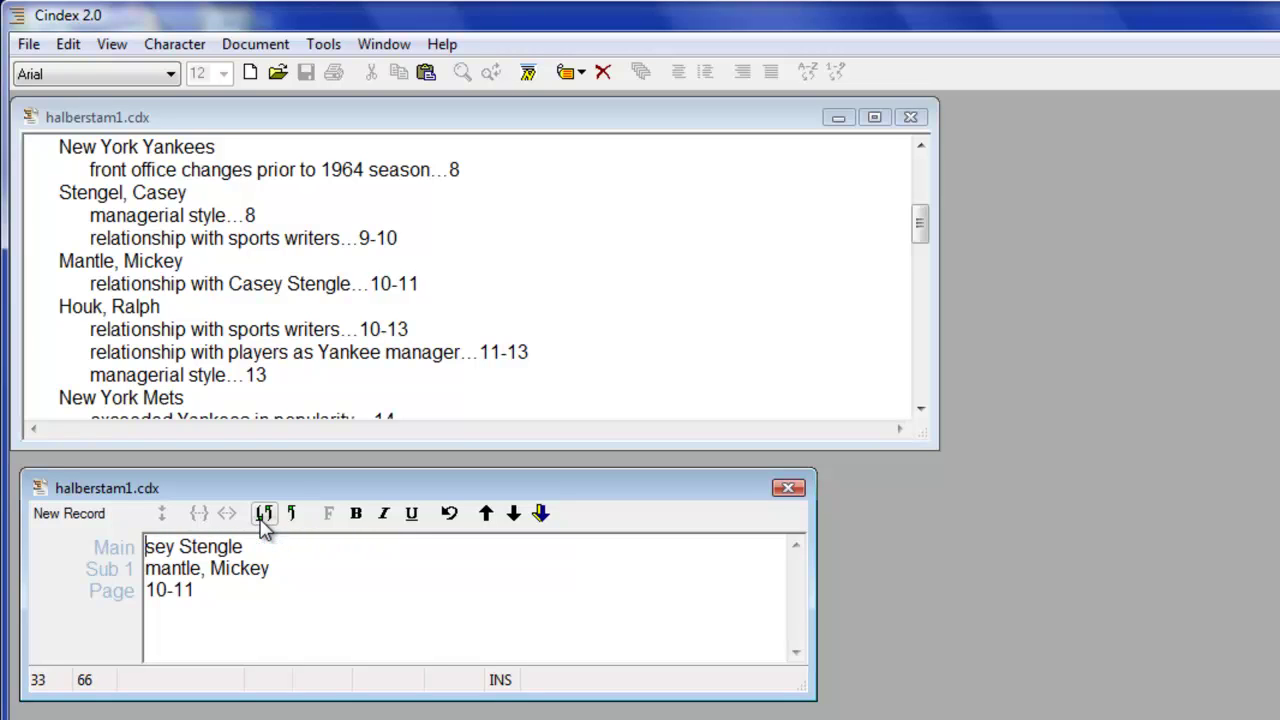
click(233, 548)
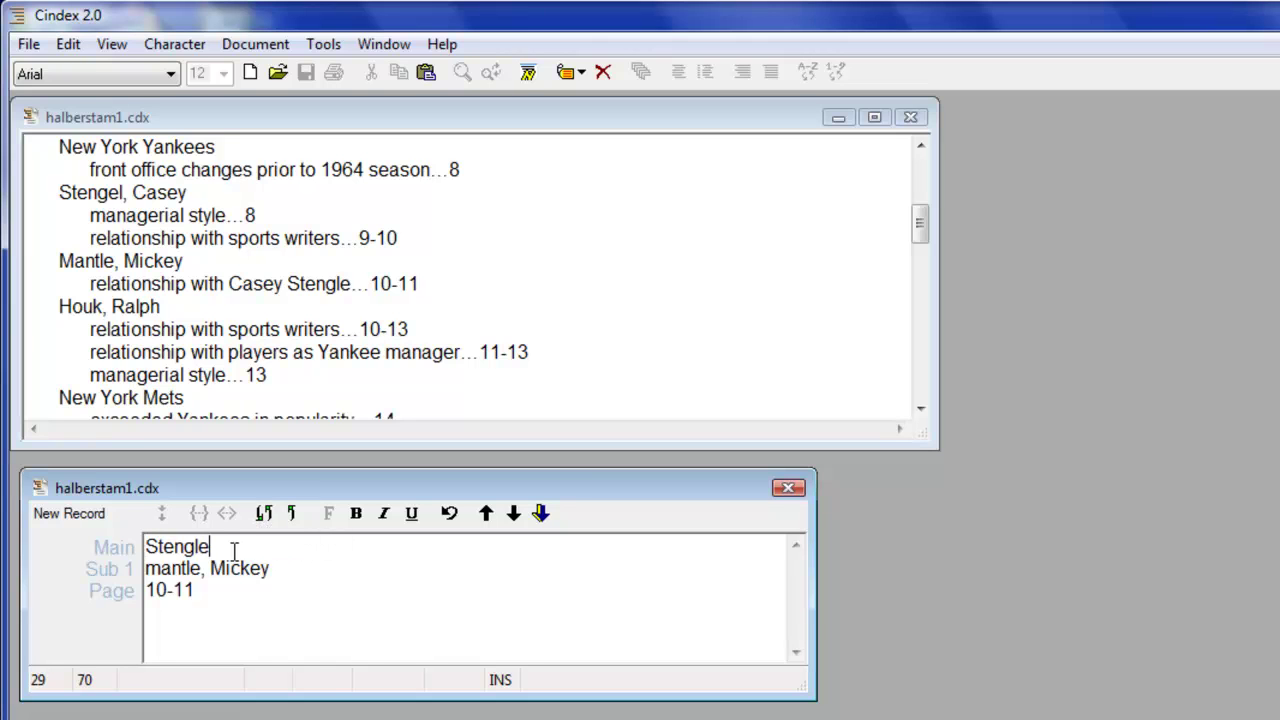
text(, Casey)
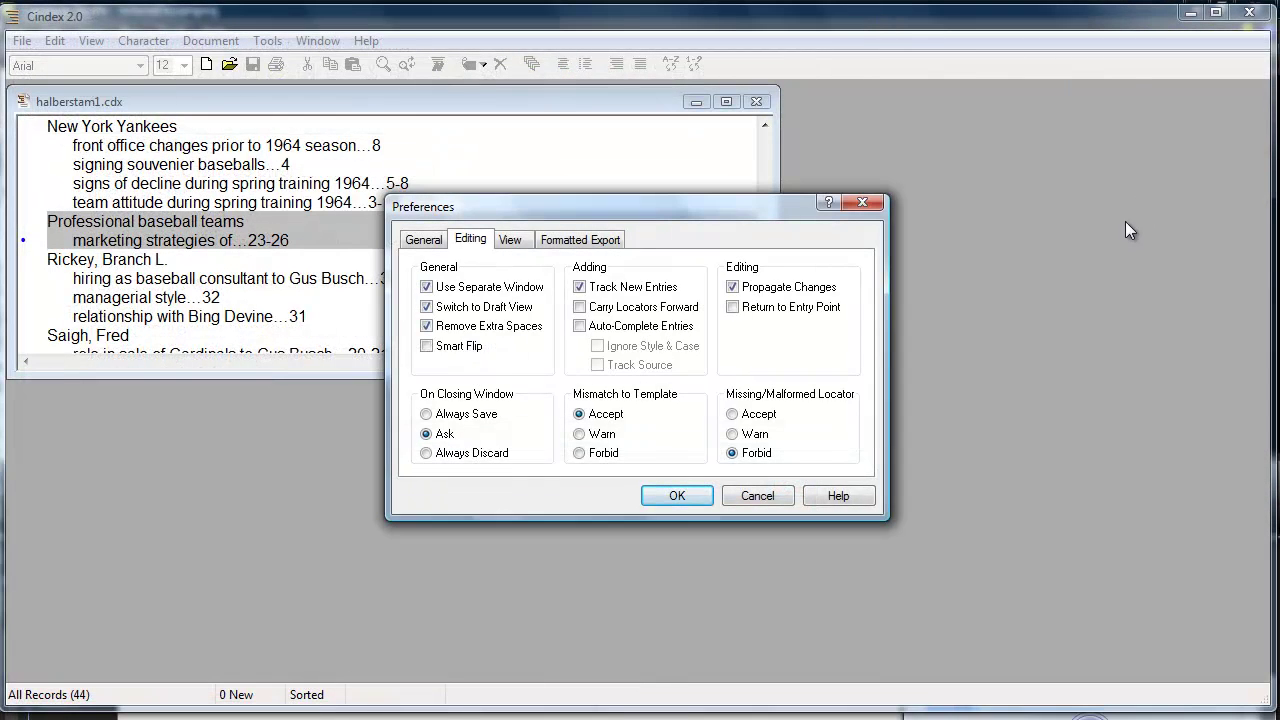
Step: Turn on Smart Flip in the editing preferences and try flipping the "Professional baseball teams" record's headings back and forth
click(427, 346)
click(679, 497)
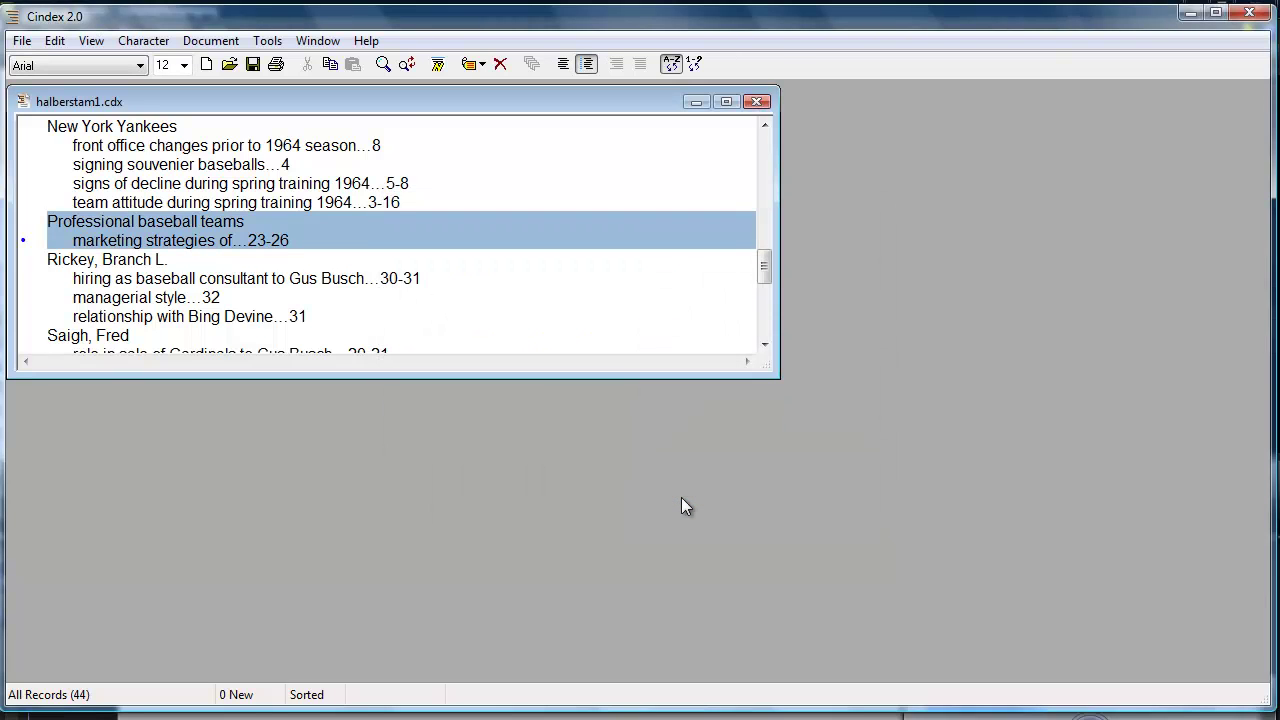
double_click(222, 240)
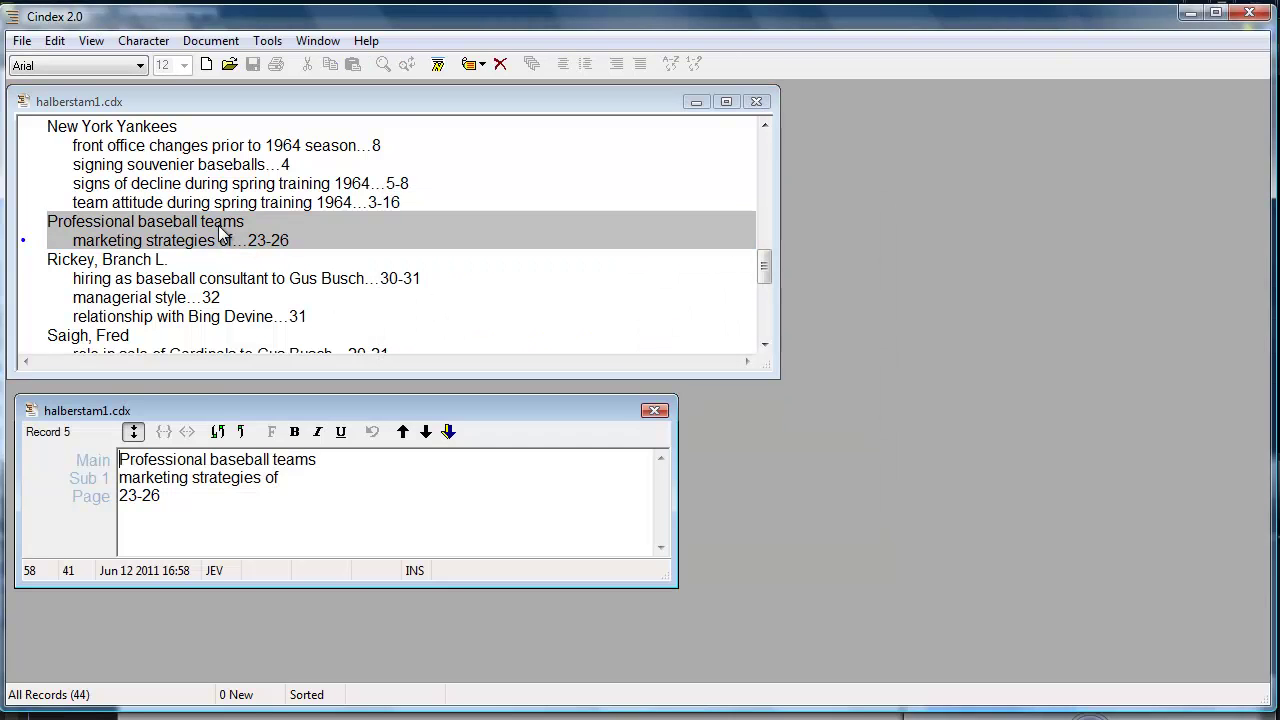
click(218, 432)
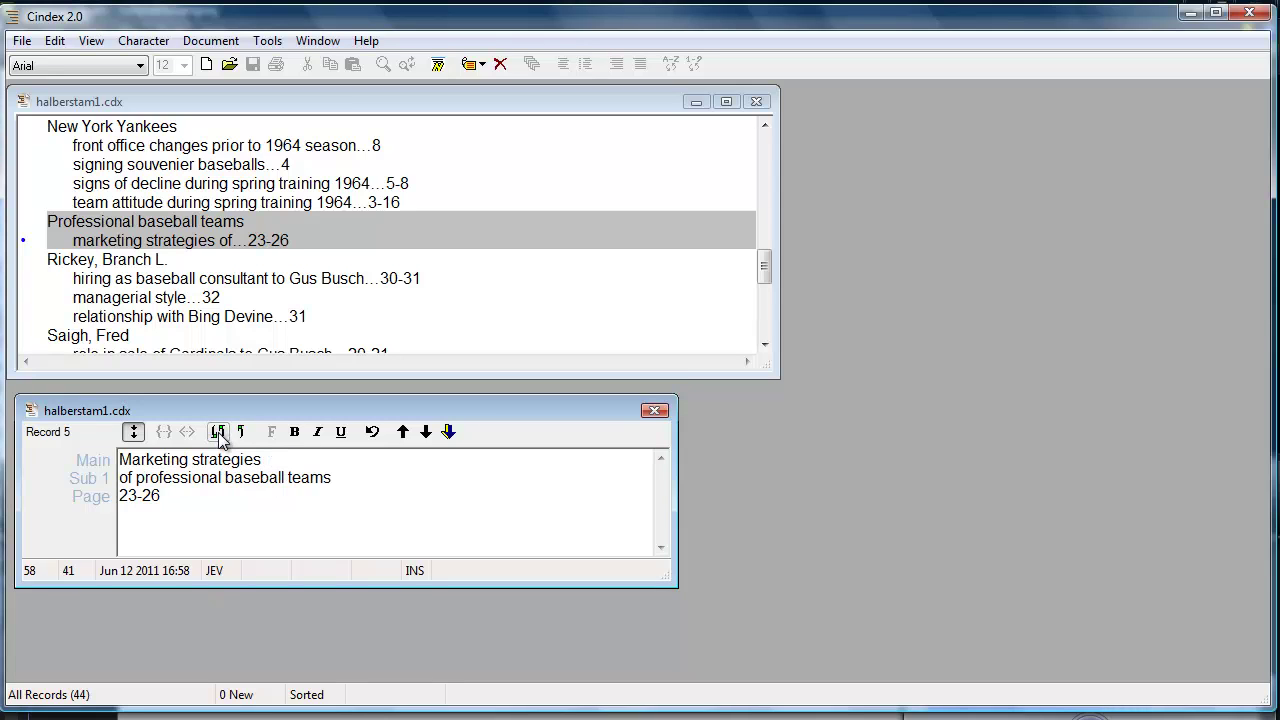
click(219, 434)
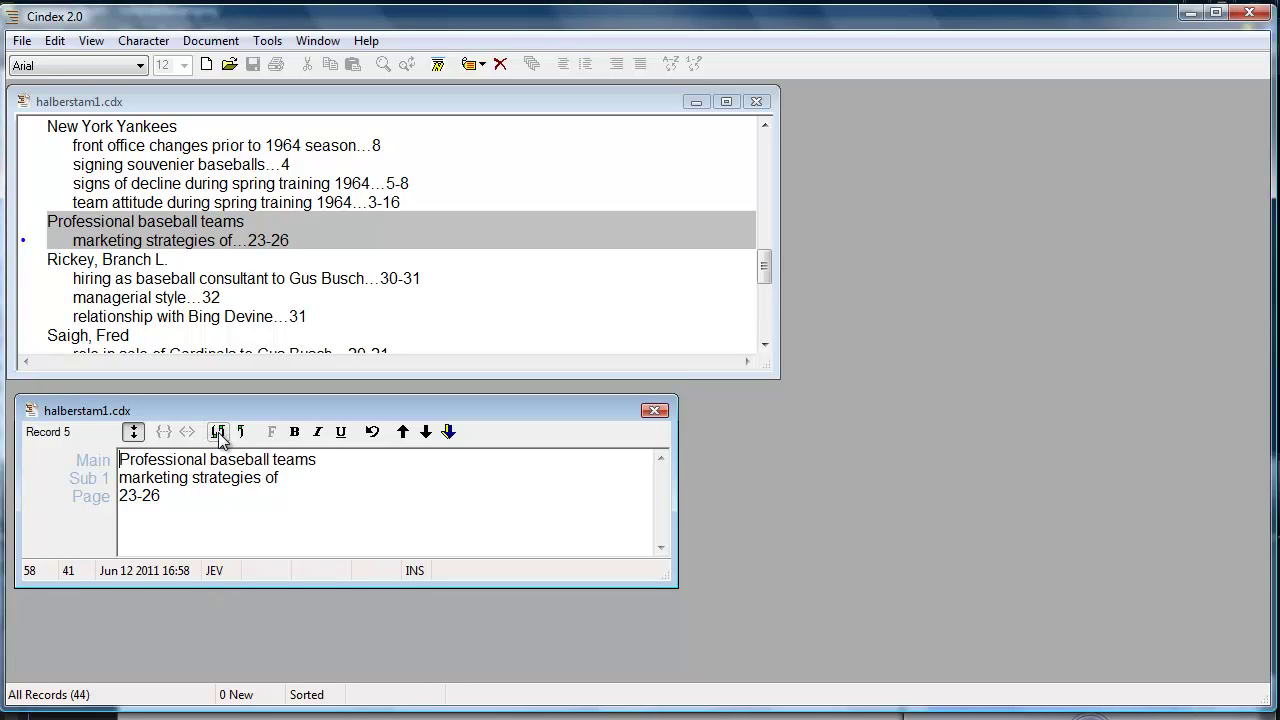
click(219, 434)
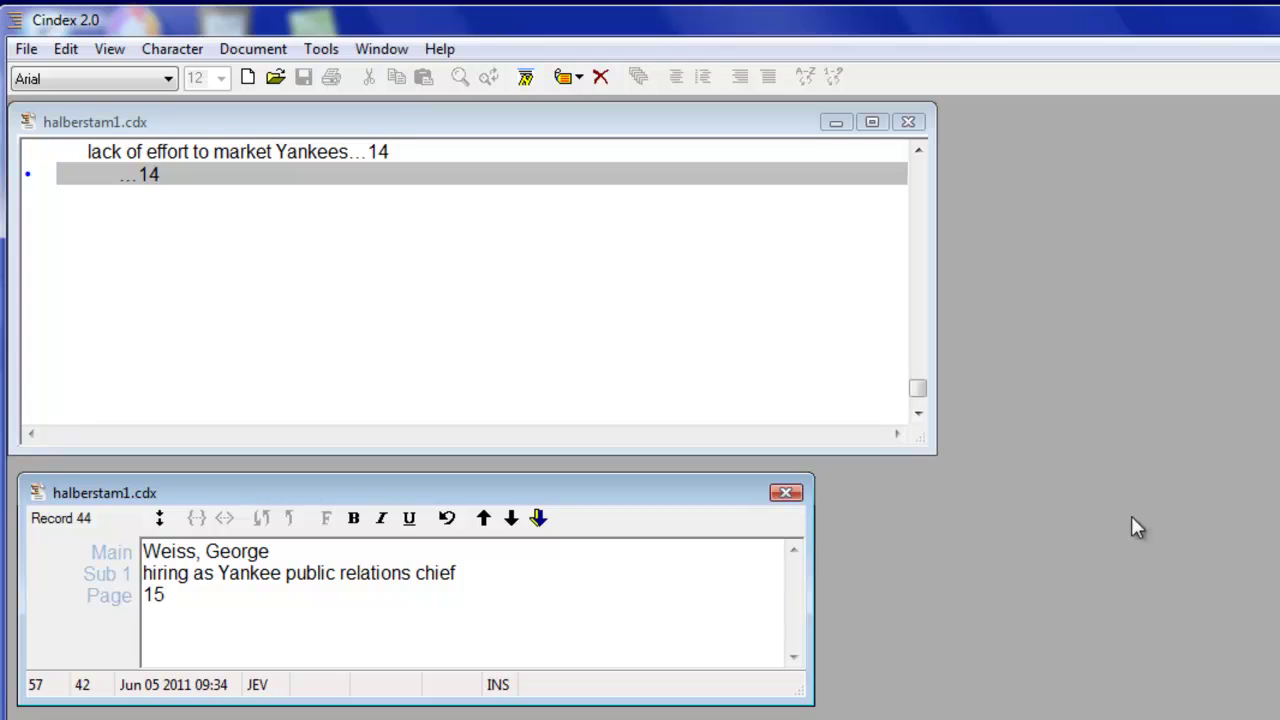
Step: Save the "Weiss, George" record and add a "Berra, Yogi" record, repeating page 15 from the preceding record
click(511, 518)
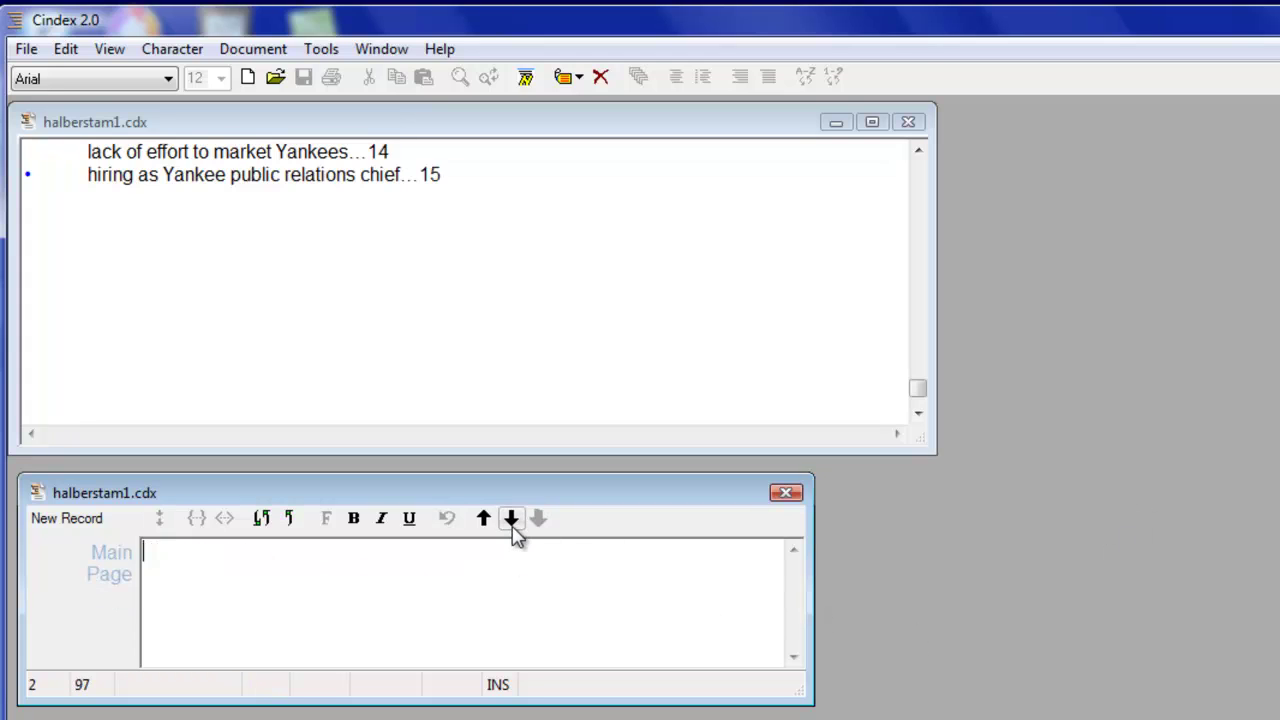
text(Berra, )
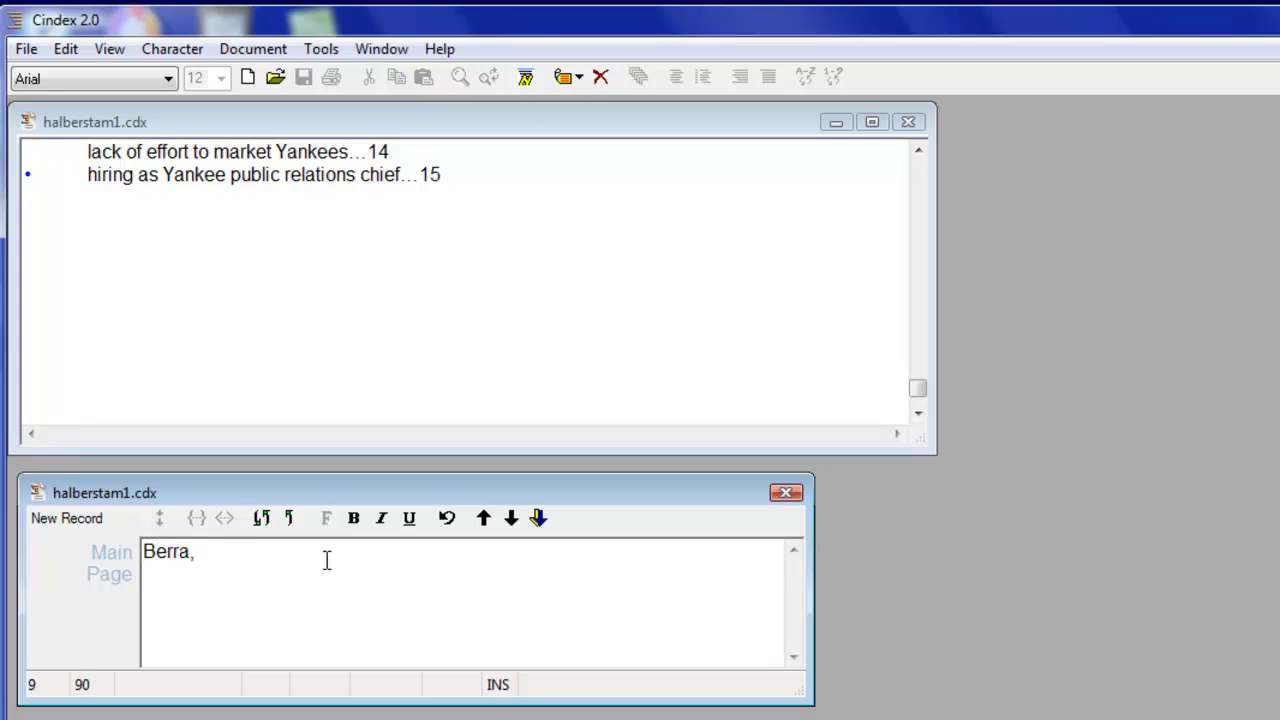
text(Yogi)
key(Tab)
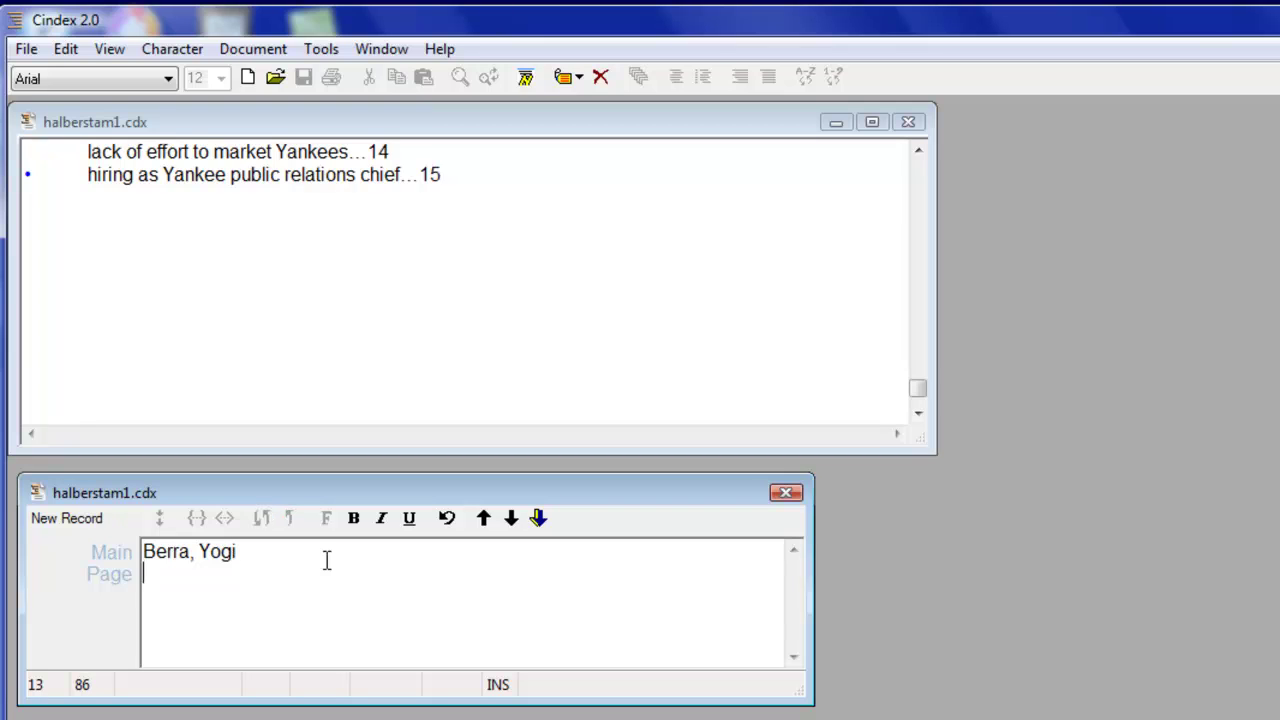
key(ctrl+0)
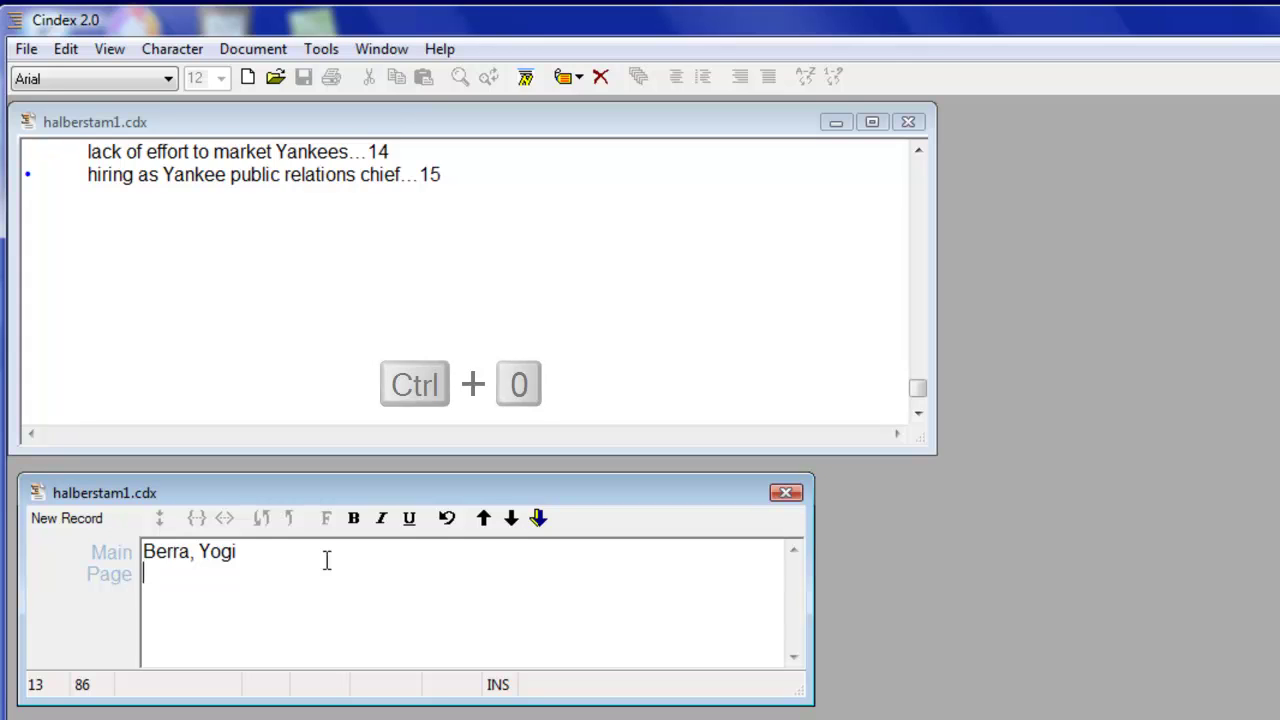
text(15)
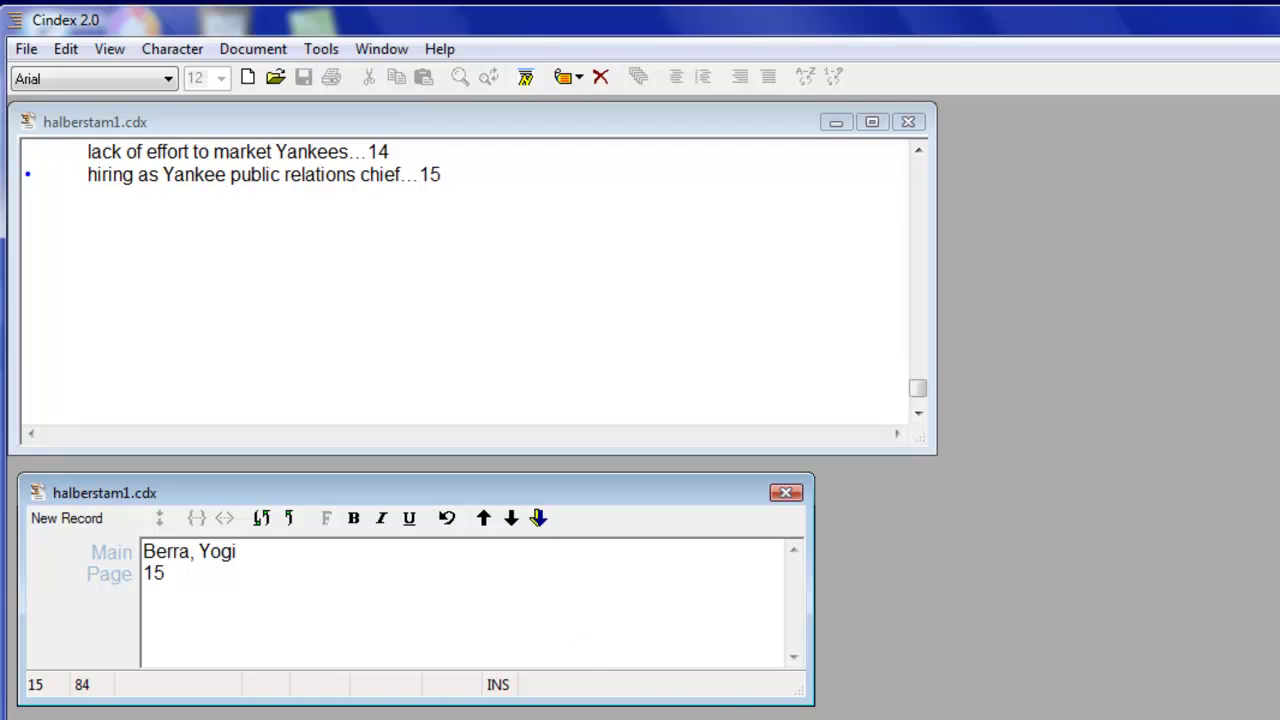
key(Return)
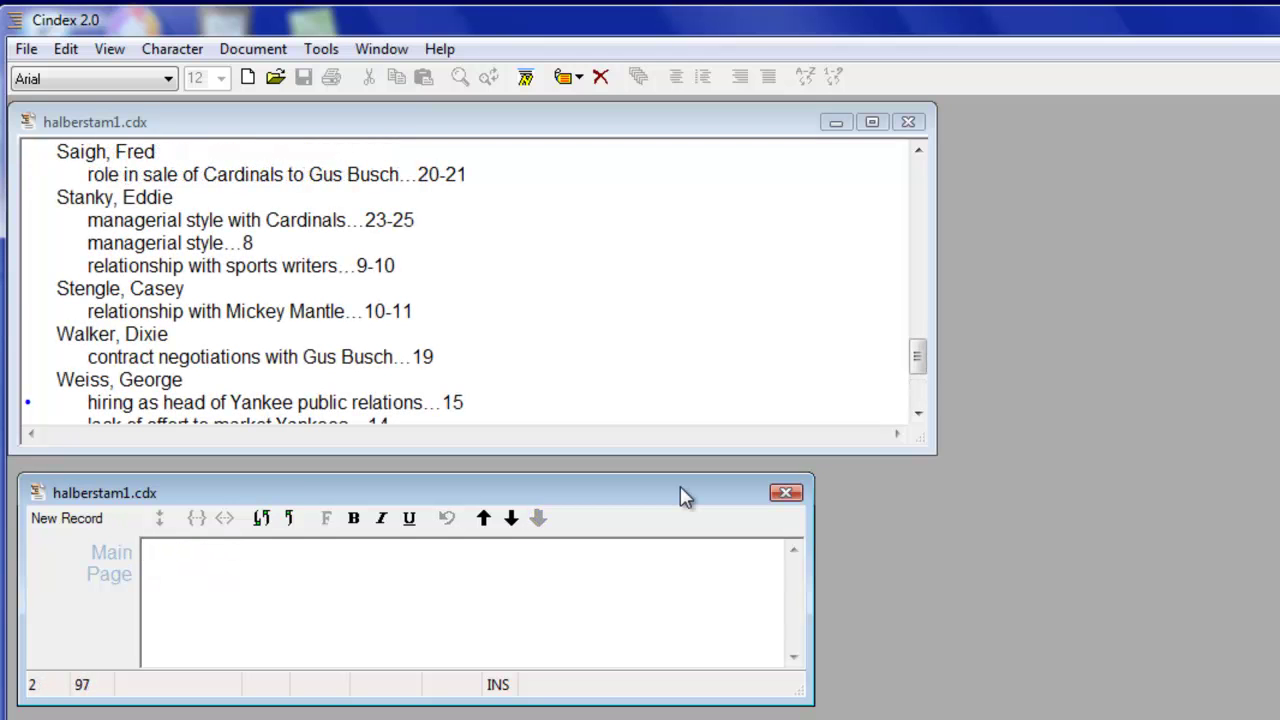
Step: Repeat the main heading "Weiss, George" and subheading "hiring as head of Yankee public relations" from the preceding record in the new record
key(ctrl+1)
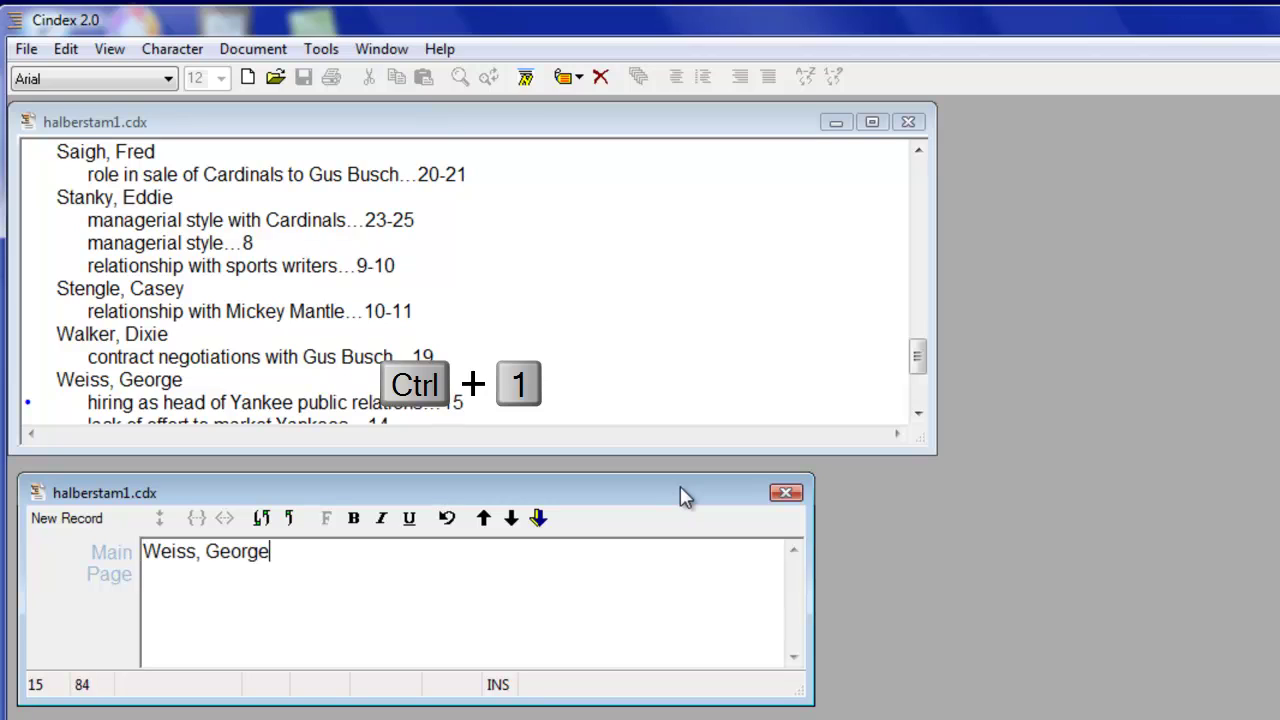
key(Return)
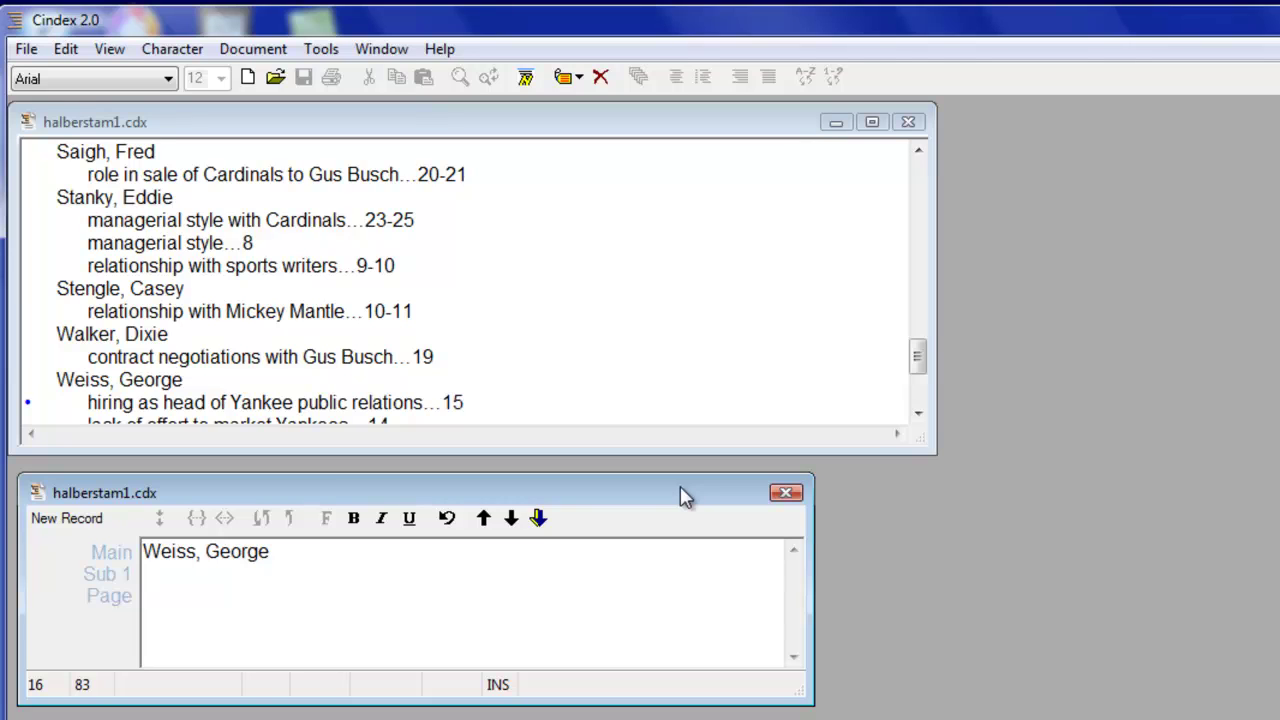
key(ctrl+2)
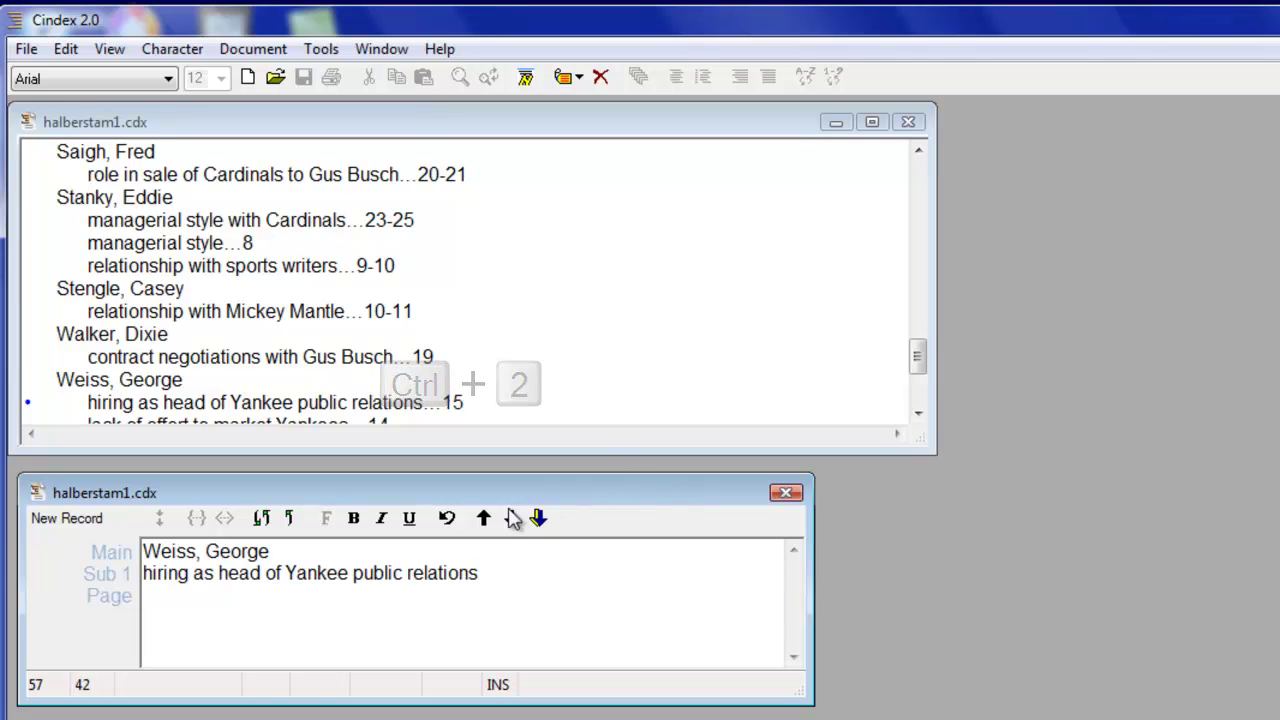
click(149, 573)
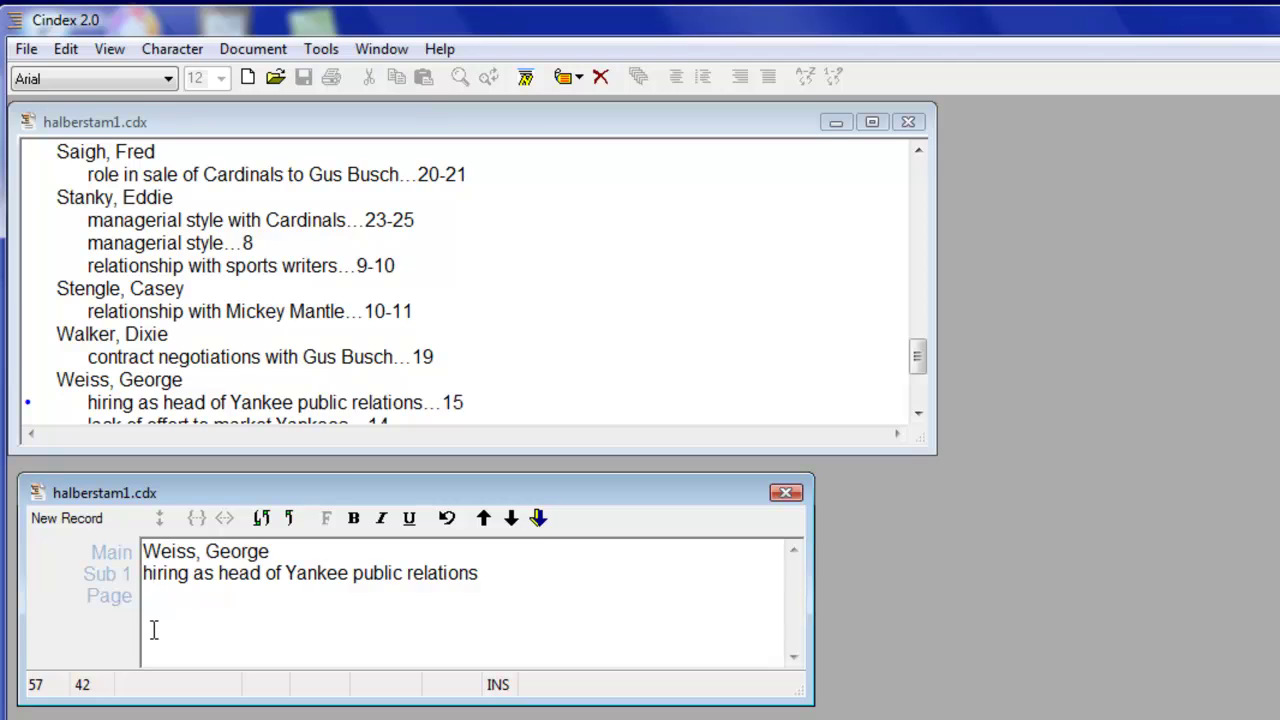
key(BackSpace)
text(f)
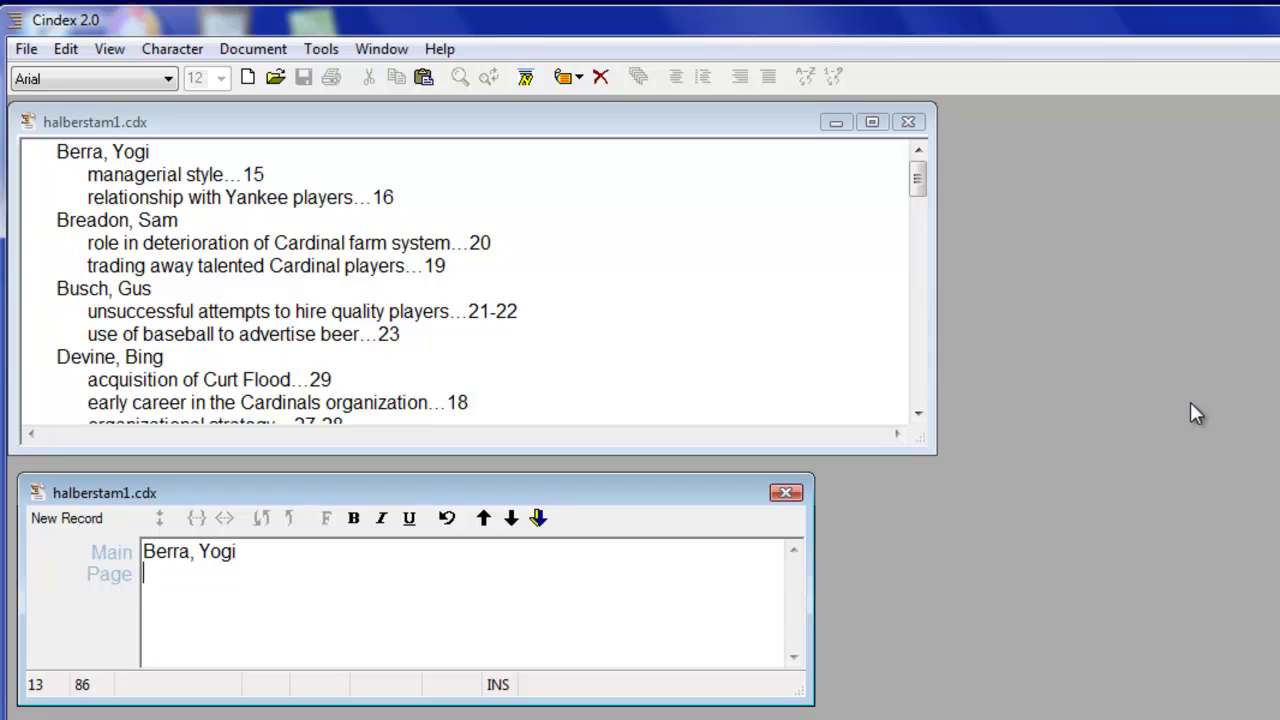
Step: Insert the stored "See" hot-key text in the "Berra, Yogi" record's page field and complete the cross-reference as "See Berra, Lawrence P."
key(shift+F1)
text(Berra, Lawrence P.)
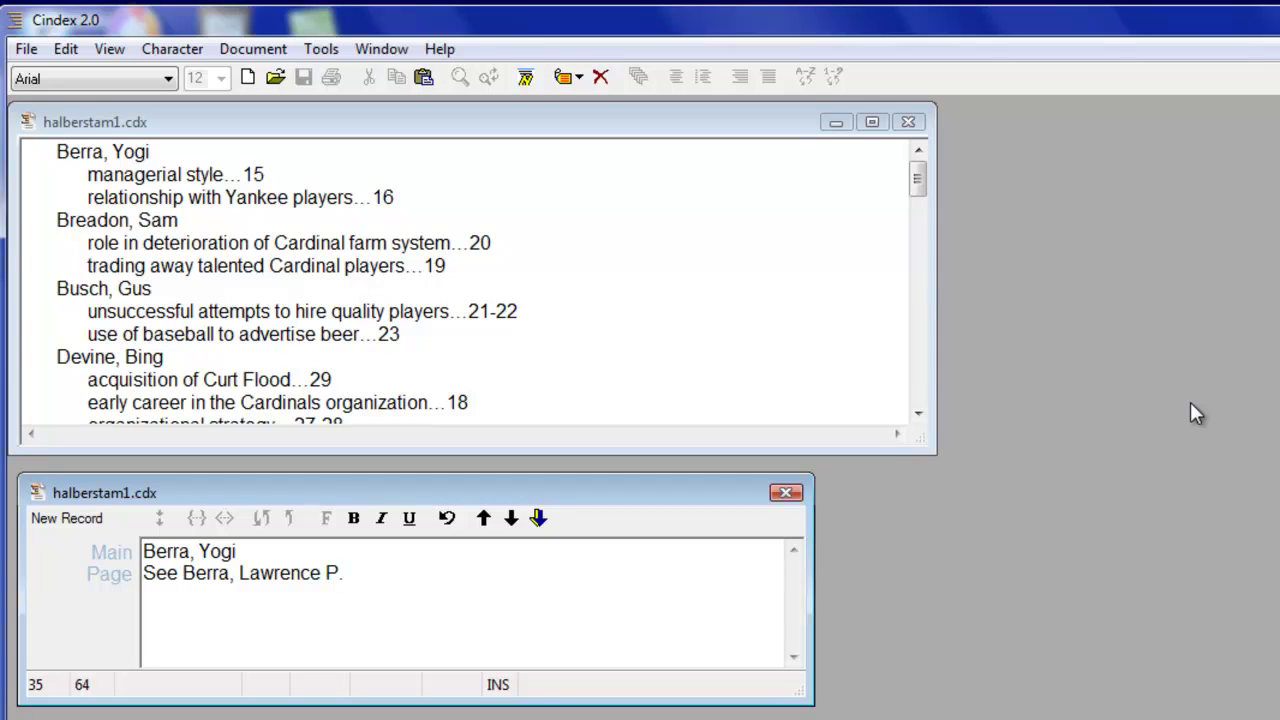
Step: Open the Hot Keys settings
click(322, 52)
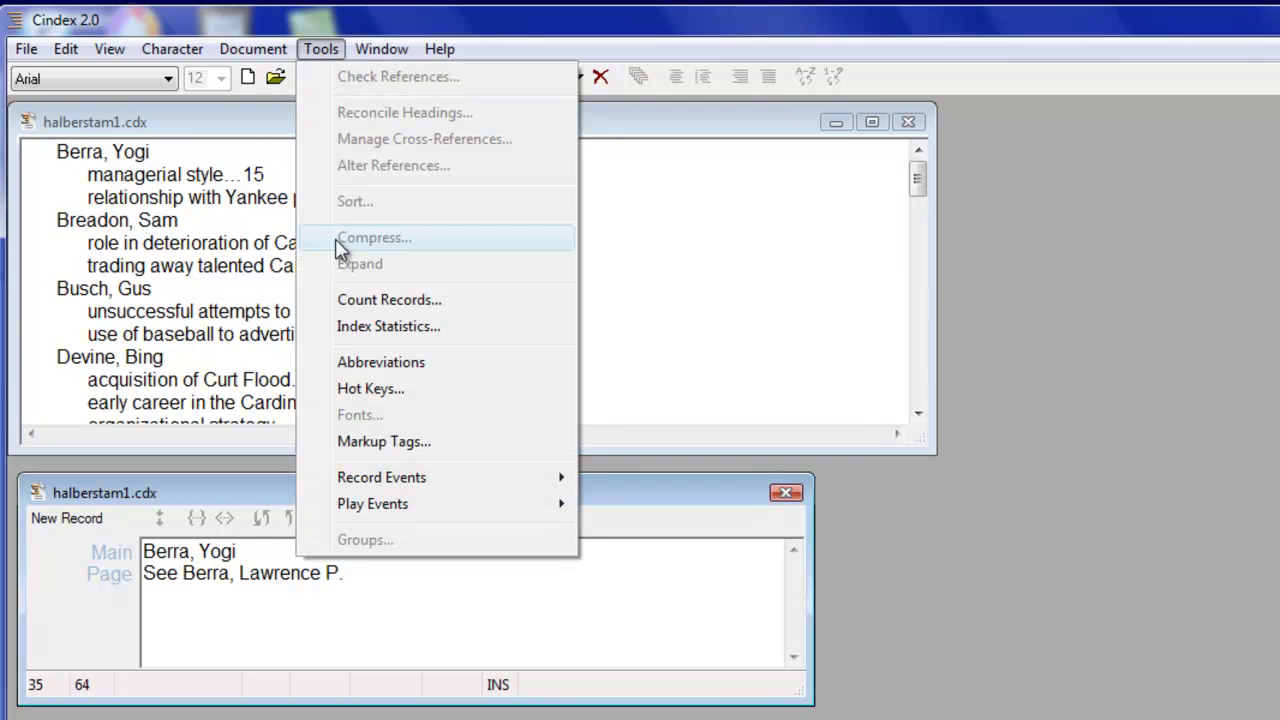
click(346, 386)
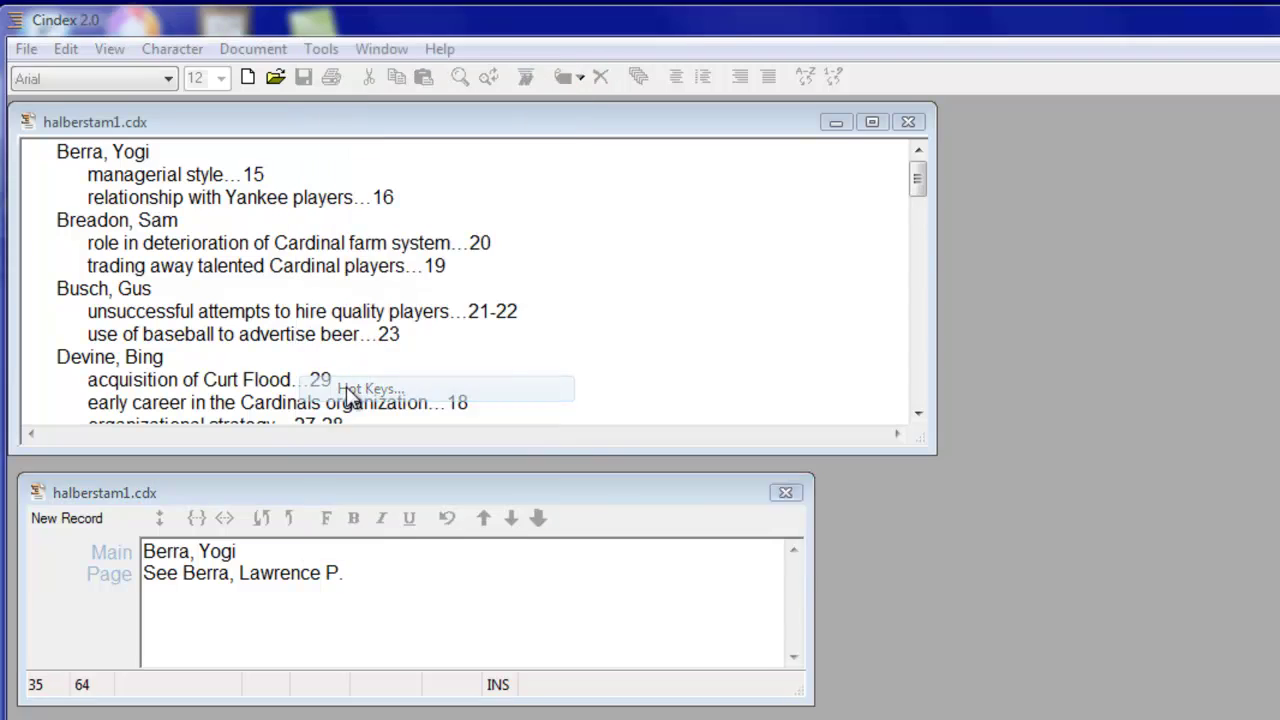